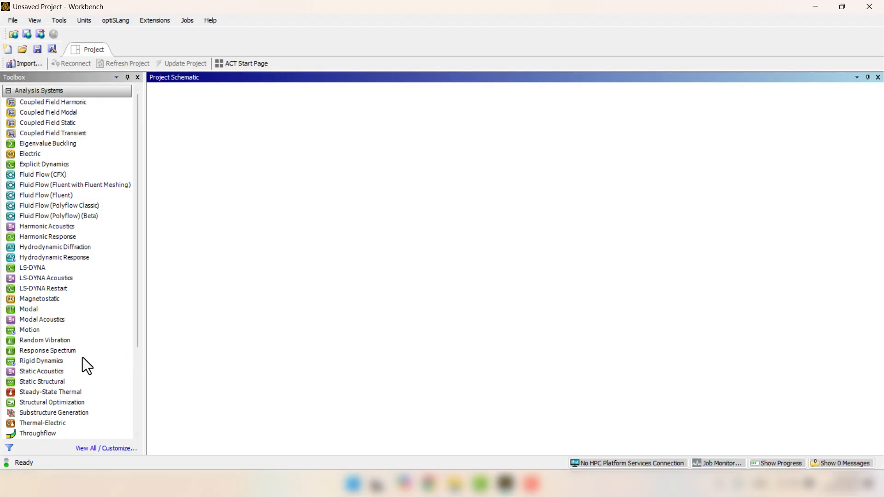
Add a Transient Structural analysis system to the project schematic and review its Engineering Data materials.
scroll(82, 357, "down", 3)
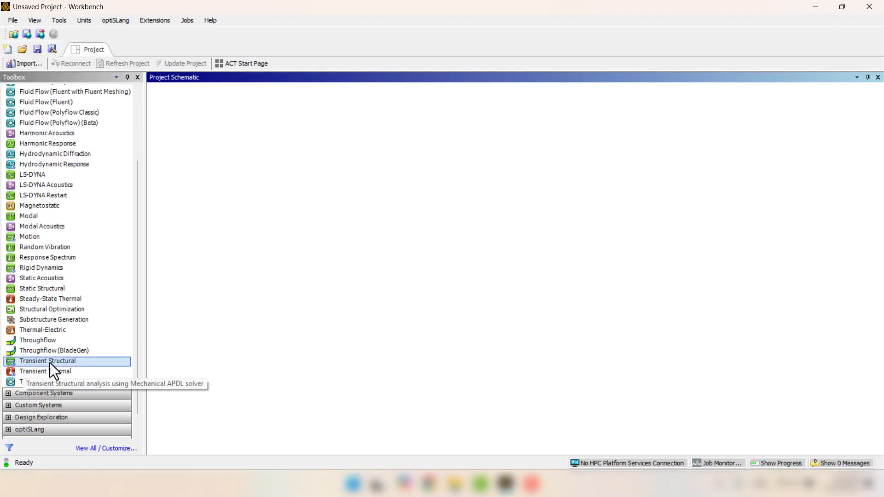
double_click(57, 362)
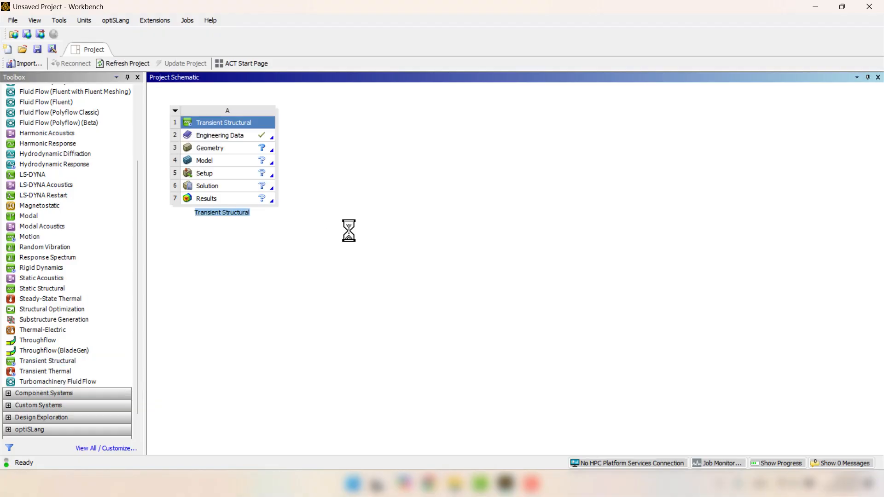
double_click(231, 137)
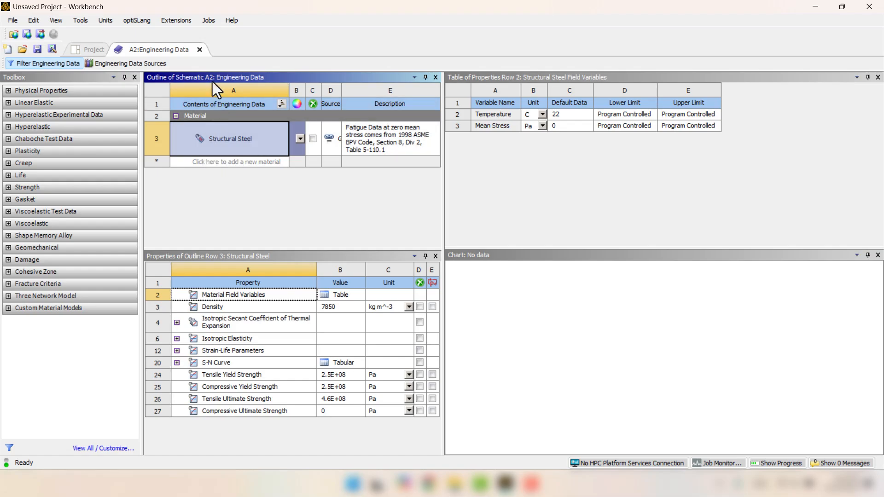
left_click(200, 49)
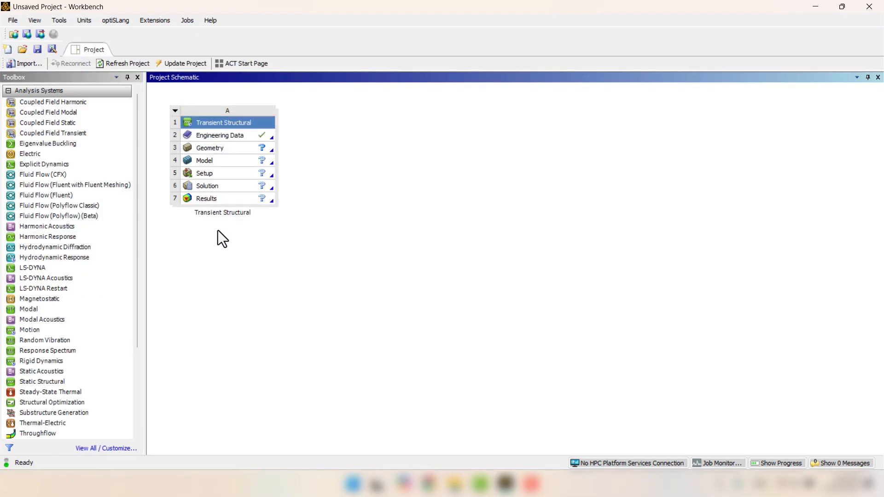
Import the Equal file as the geometry of the Transient Structural system and open it for editing in SpaceClaim.
right_click(236, 148)
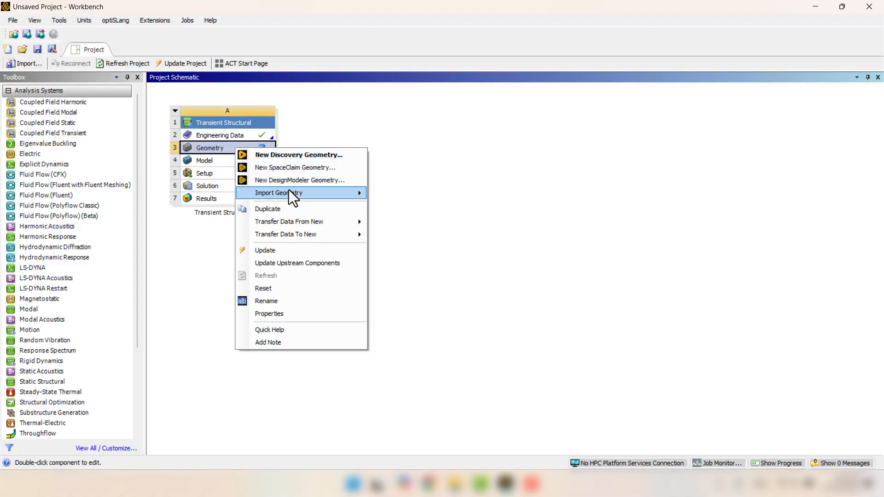
mouse_move(289, 190)
left_click(399, 193)
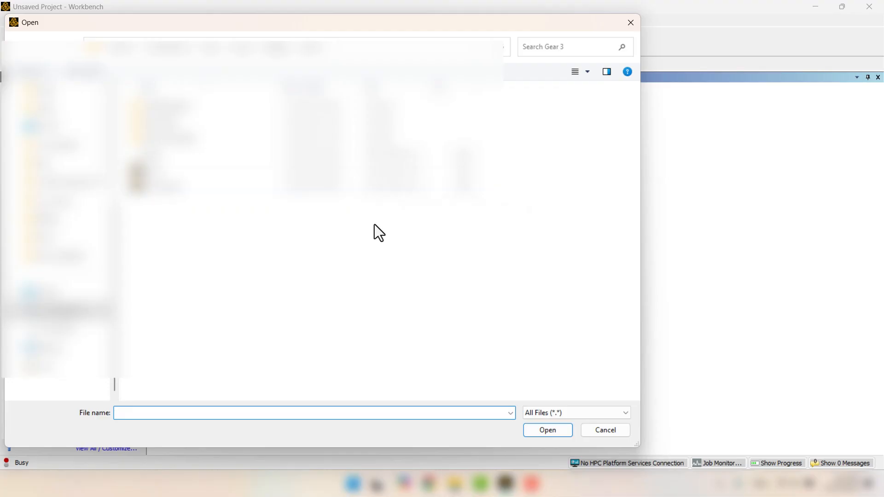
left_click(156, 158)
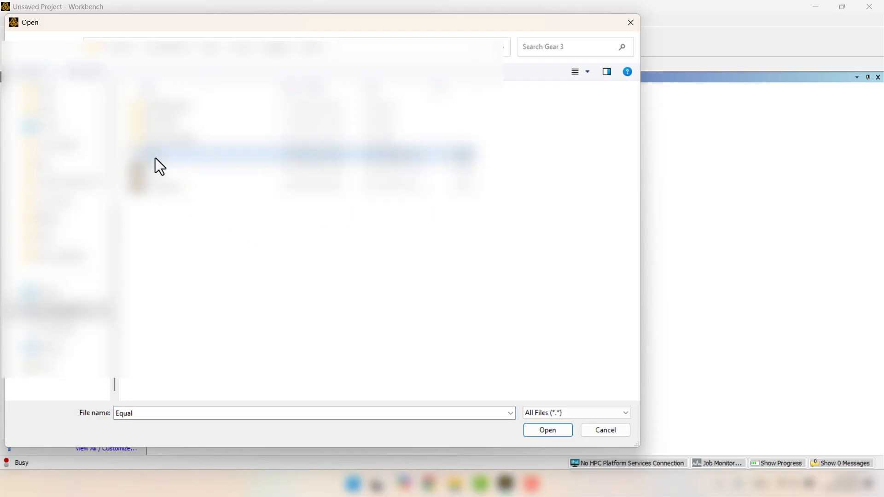
left_click(548, 429)
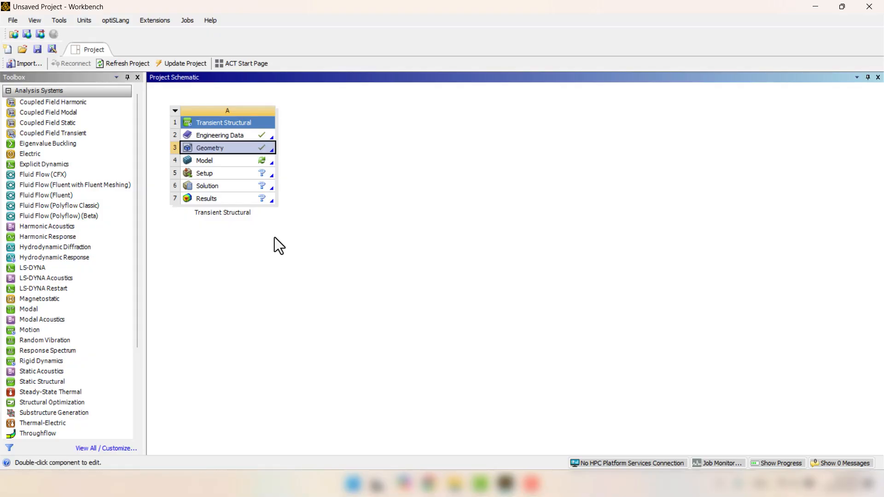
right_click(210, 151)
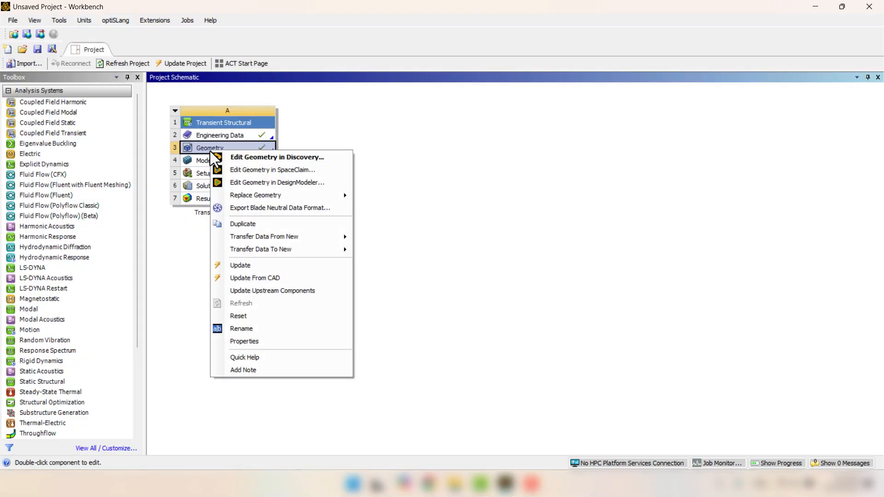
left_click(316, 170)
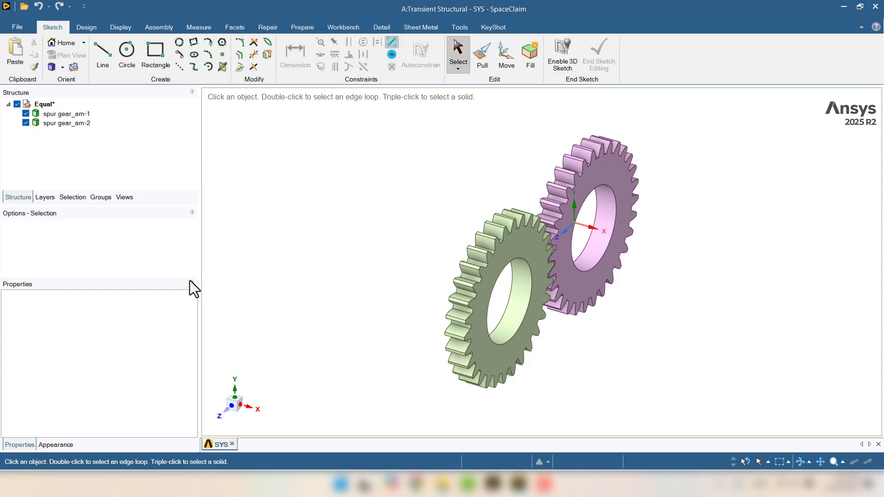
Rename the body spur gear_am-1 as Gear 1.
middle_click_drag(365, 221, 288, 197)
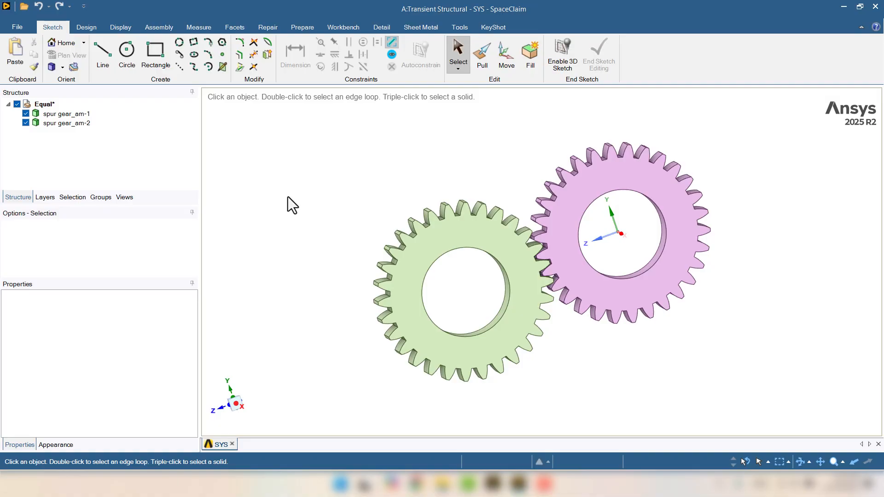
left_click(45, 117)
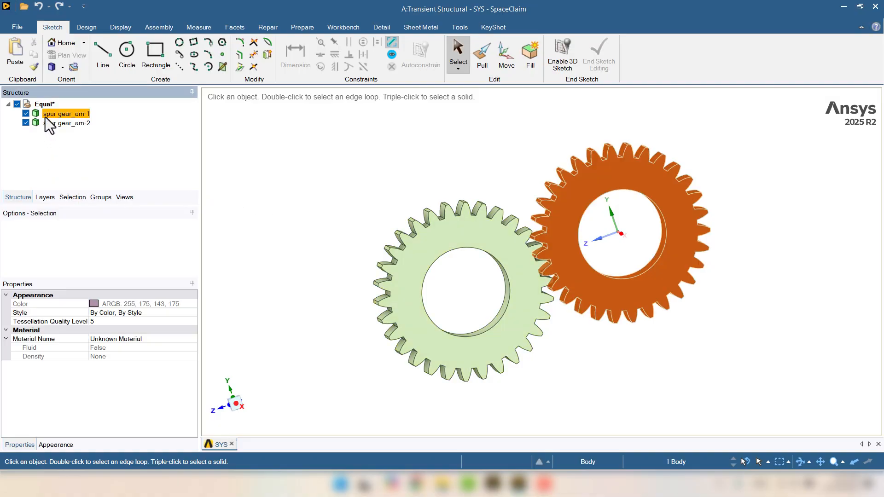
right_click(45, 117)
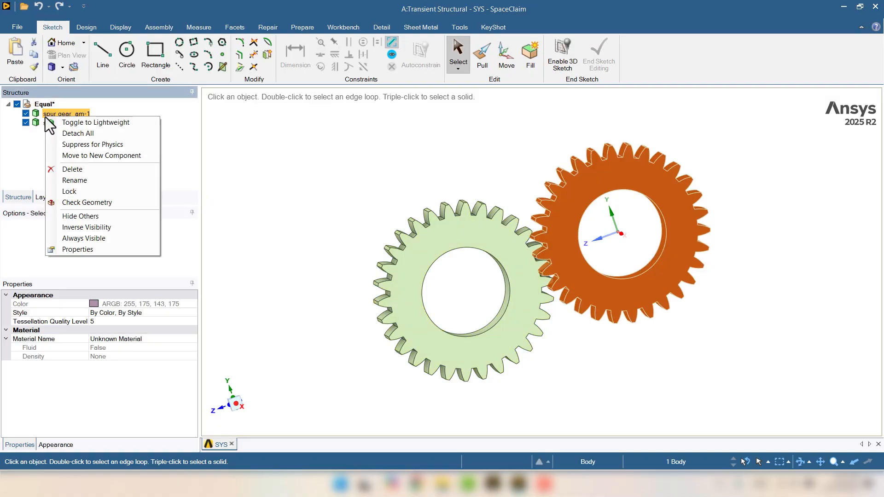
left_click(78, 180)
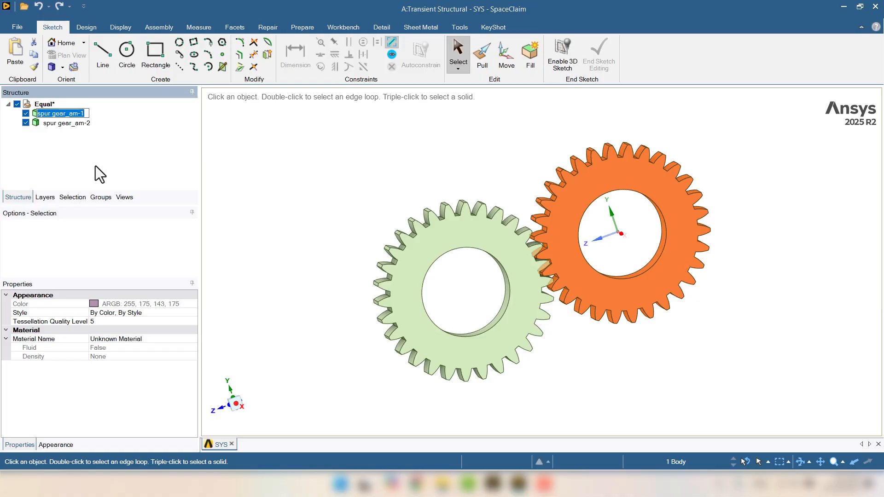
type("Gear 1")
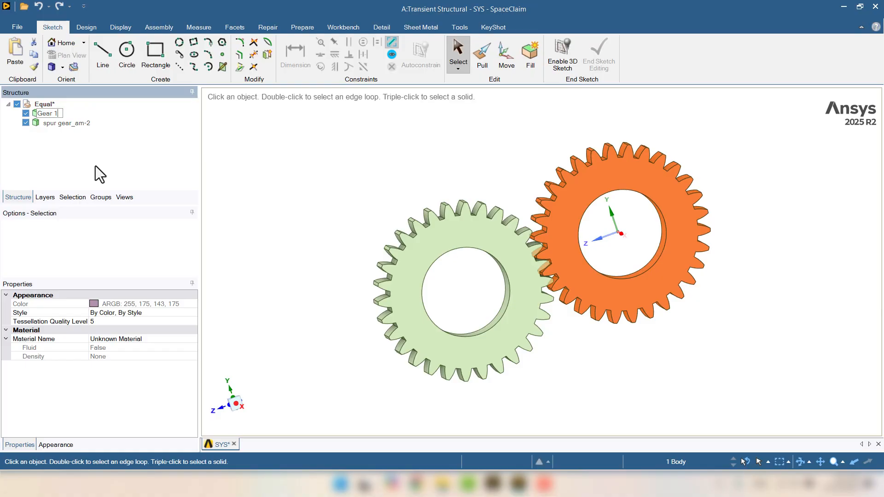
key("Return")
Rename the body spur gear_am-2 as Gear 2 and clear the selection.
right_click(68, 125)
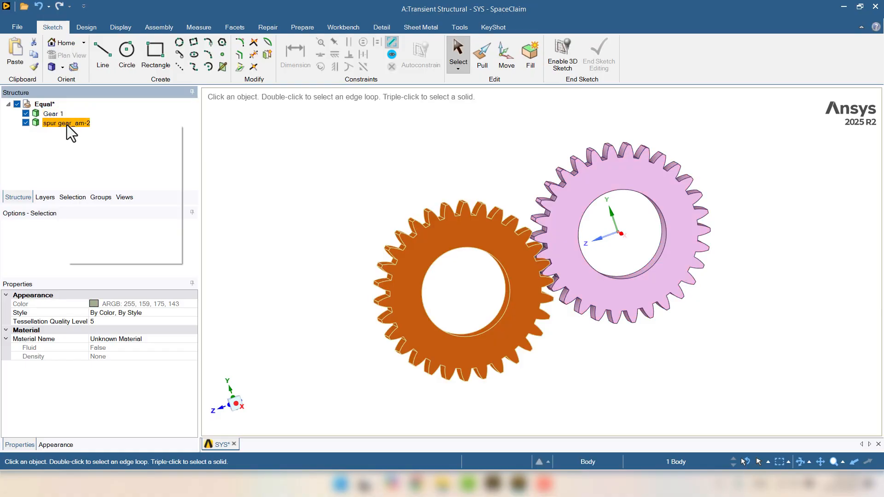
left_click(87, 188)
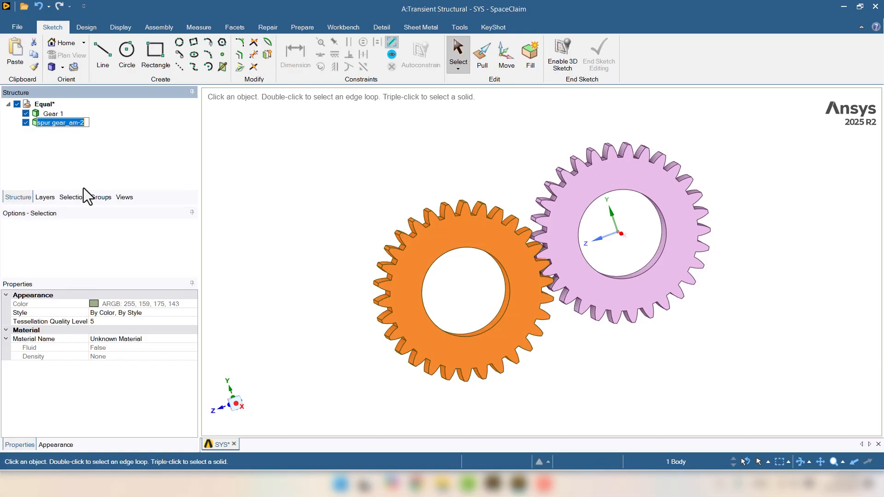
type("Gear 2")
key("Return")
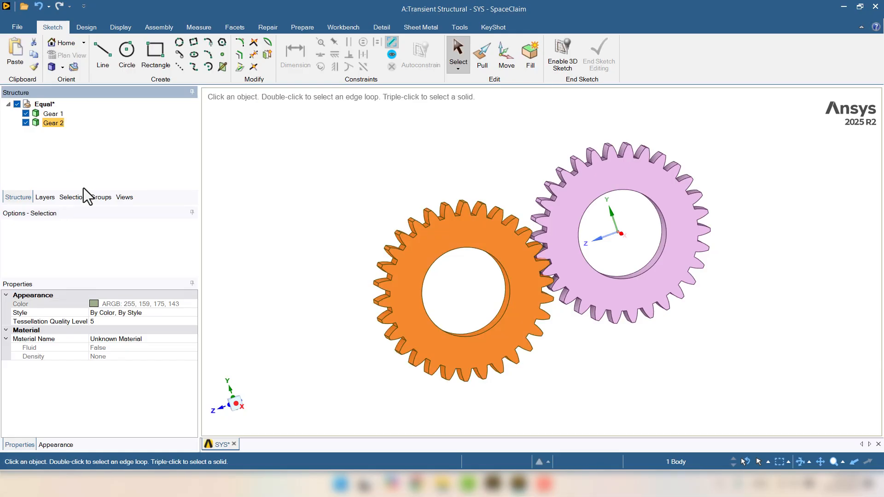
left_click(301, 184)
Select all tooth flank faces of Gear 2 by picking one flank and extending the selection to faces with the same area.
middle_click_drag(301, 183, 314, 192)
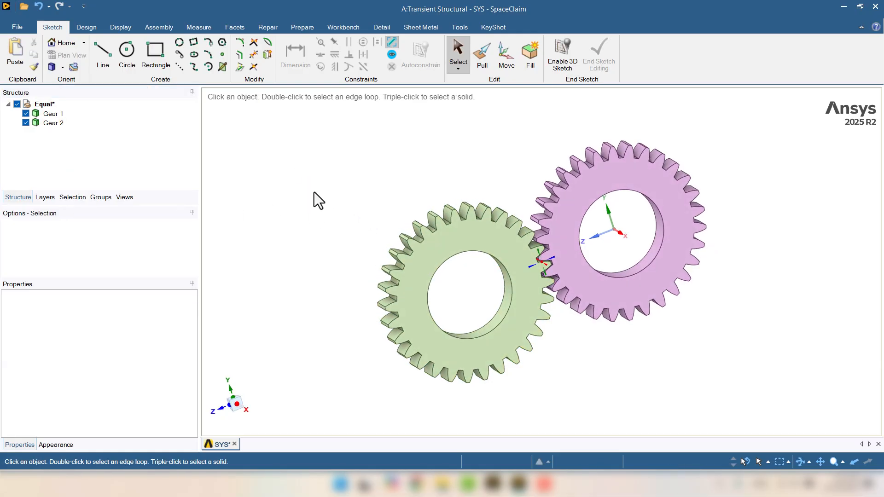
scroll(552, 203, "up", 5)
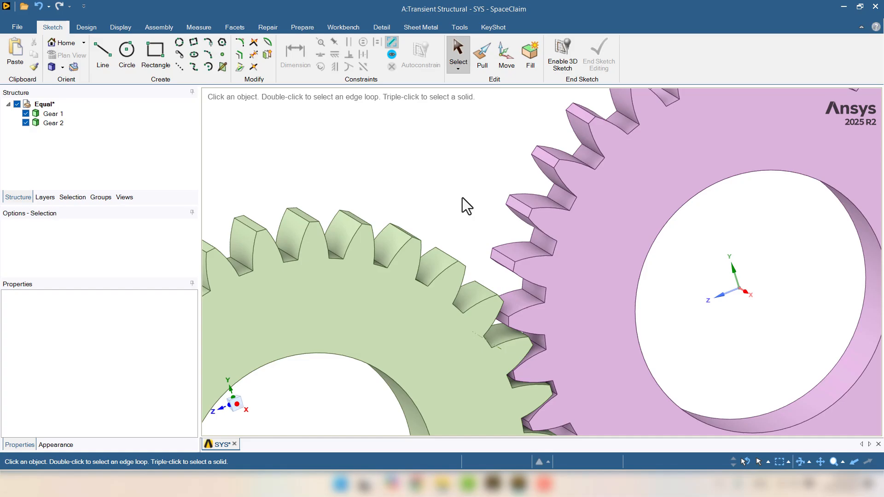
left_click(432, 264)
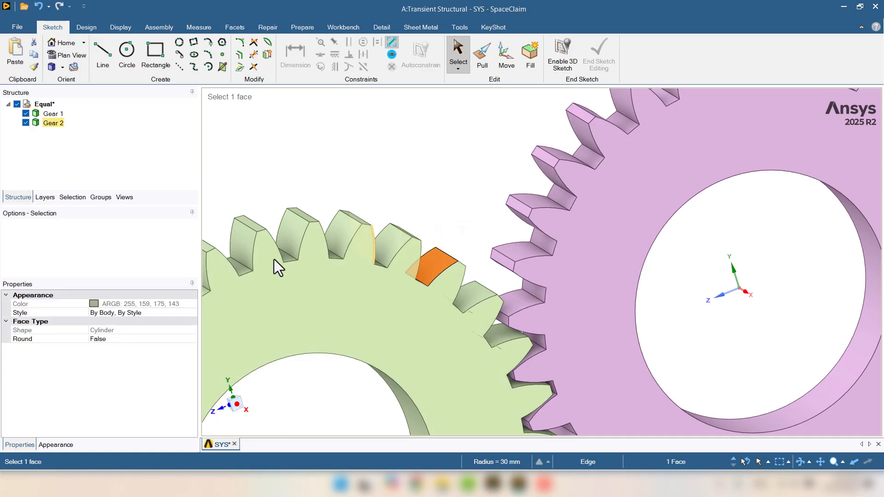
left_click(66, 201)
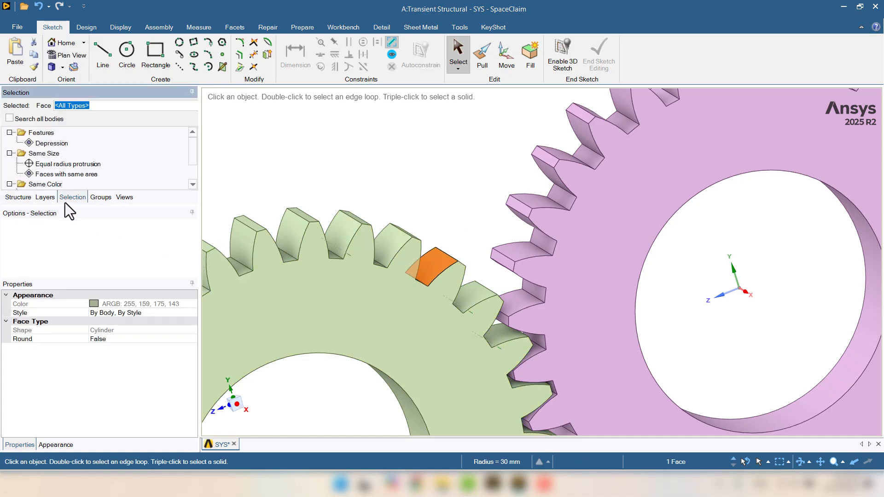
left_click(66, 177)
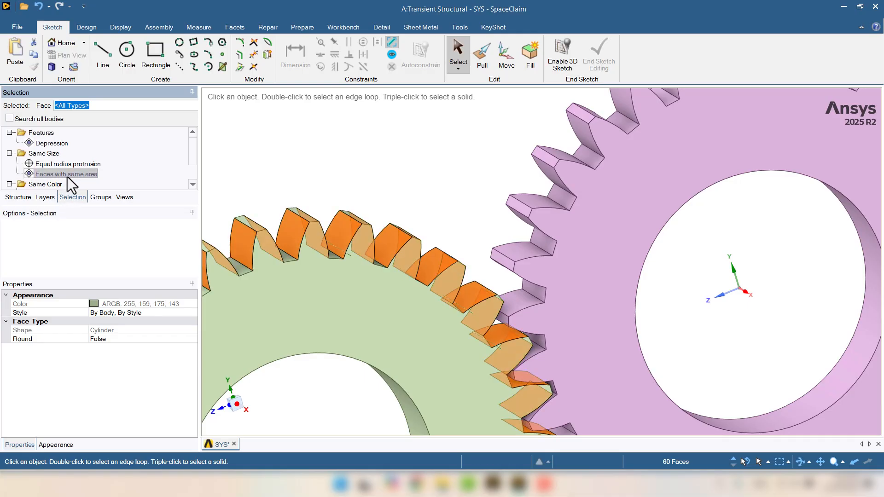
middle_click_drag(383, 180, 327, 181)
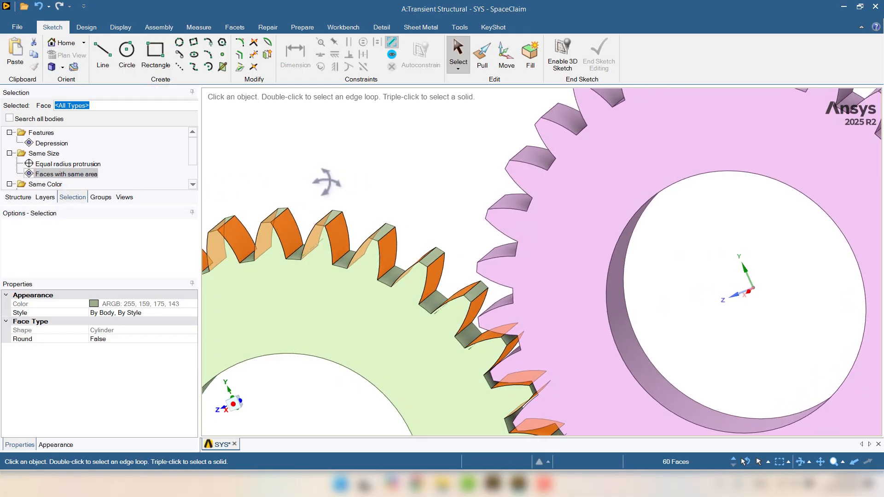
Create a named selection called Contact 1 from the selected tooth flanks of Gear 2.
left_click(100, 197)
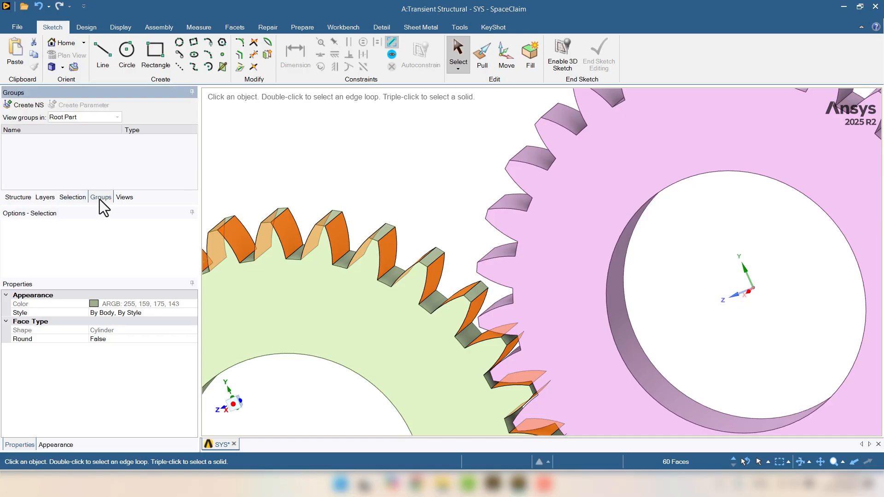
left_click(25, 105)
type("Cont")
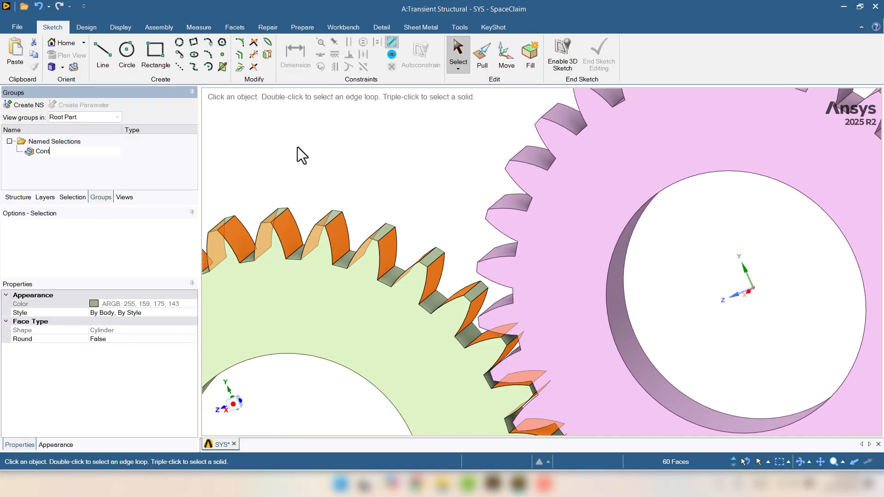
type("act 1")
left_click(297, 148)
Select all tooth tip faces of Gear 2 by picking one tip and extending the selection to faces with the same area.
scroll(287, 184, "up", 3)
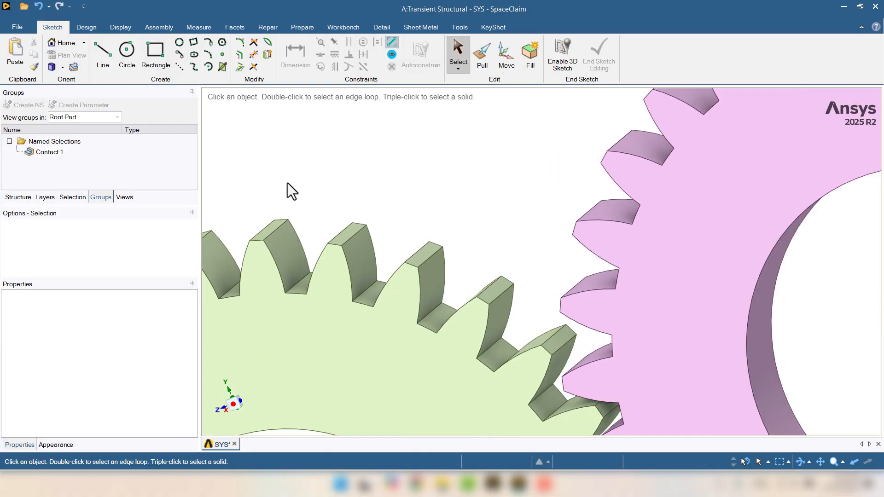
left_click(352, 231)
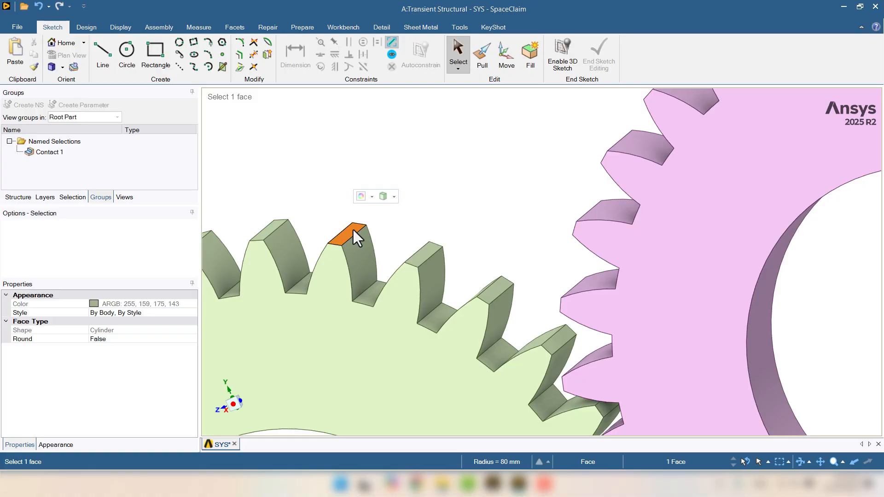
left_click(72, 197)
scroll(68, 182, "down", 1)
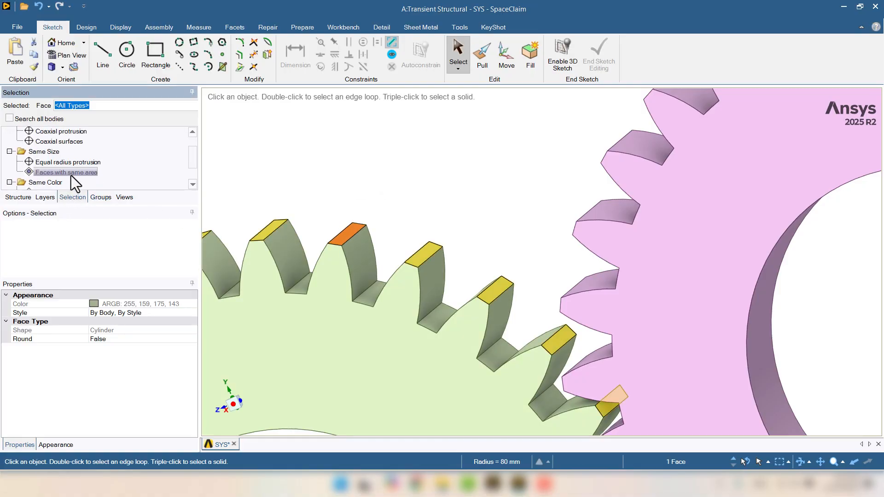
left_click(71, 175)
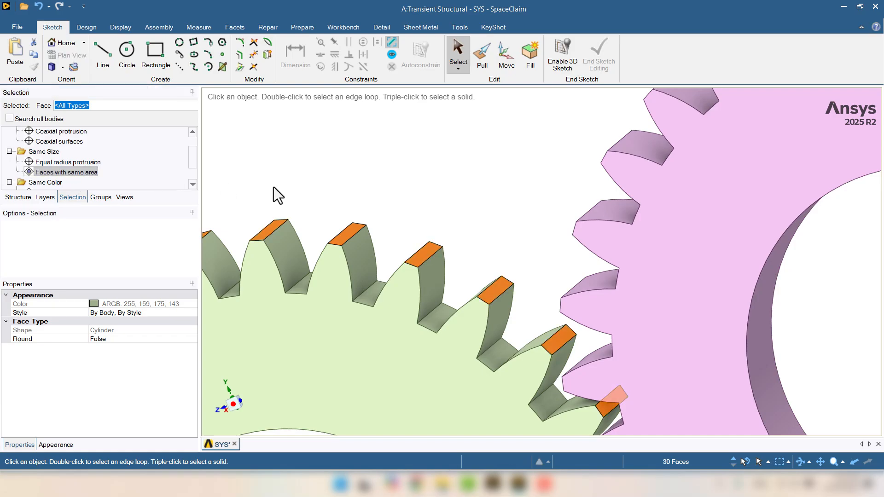
Add the selected tooth tip faces to the Contact 1 named selection and highlight the group to check it.
left_click(101, 198)
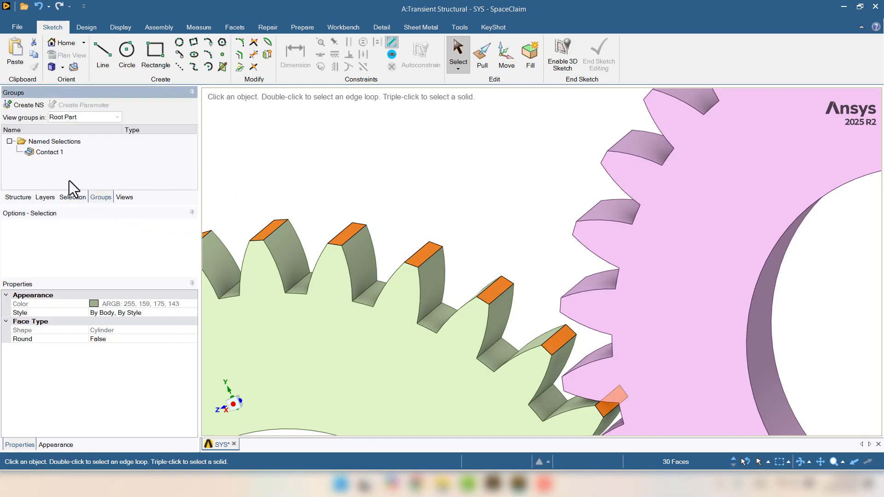
right_click(44, 153)
left_click(73, 217)
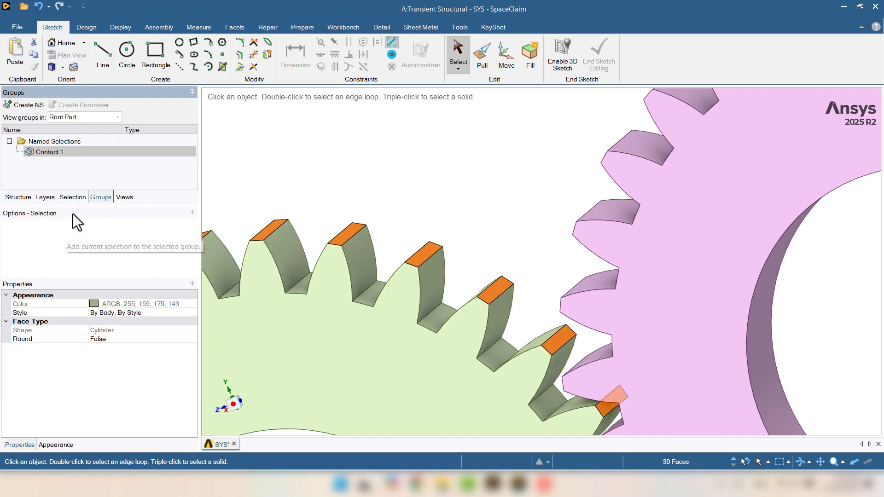
left_click(61, 153)
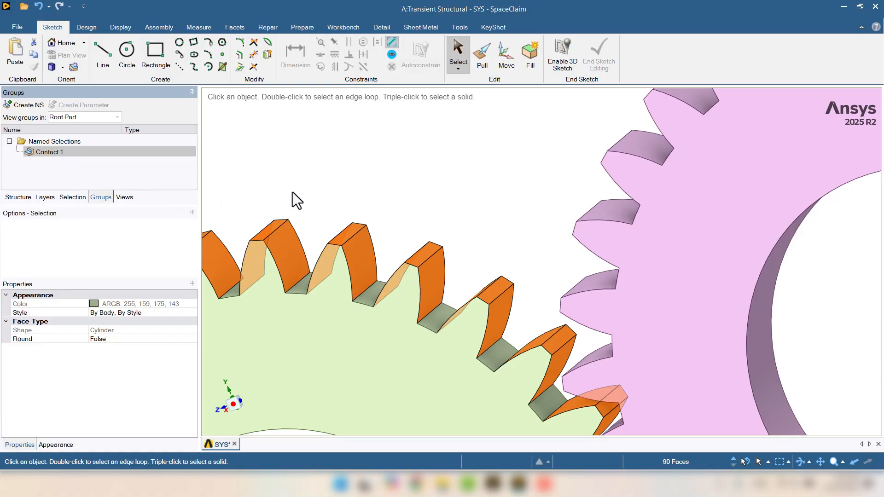
middle_click_drag(294, 199, 423, 187)
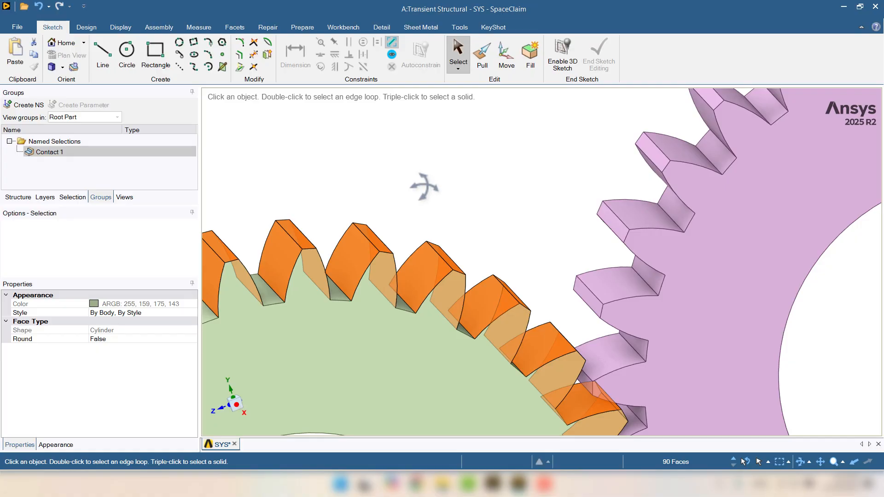
Select all tooth flank faces of Gear 1 by picking one flank and extending the selection to faces with the same area.
scroll(425, 186, "up", 3)
scroll(425, 186, "down", 6)
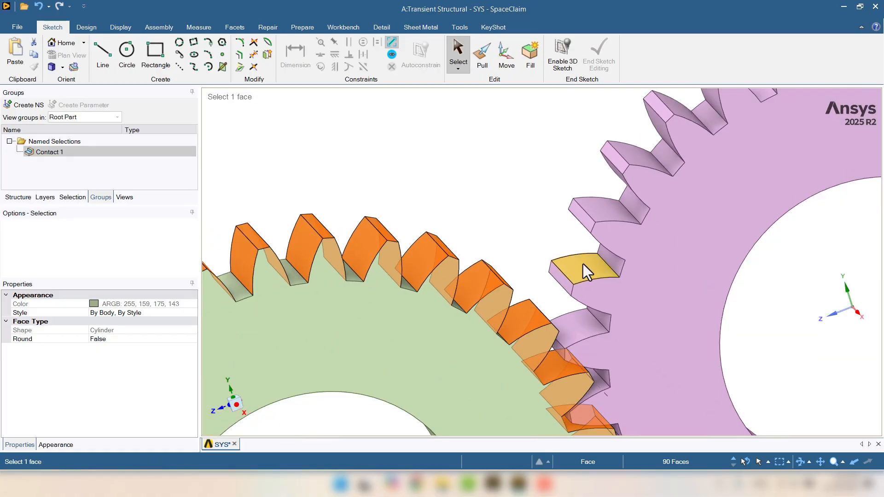
left_click(583, 264)
left_click(69, 198)
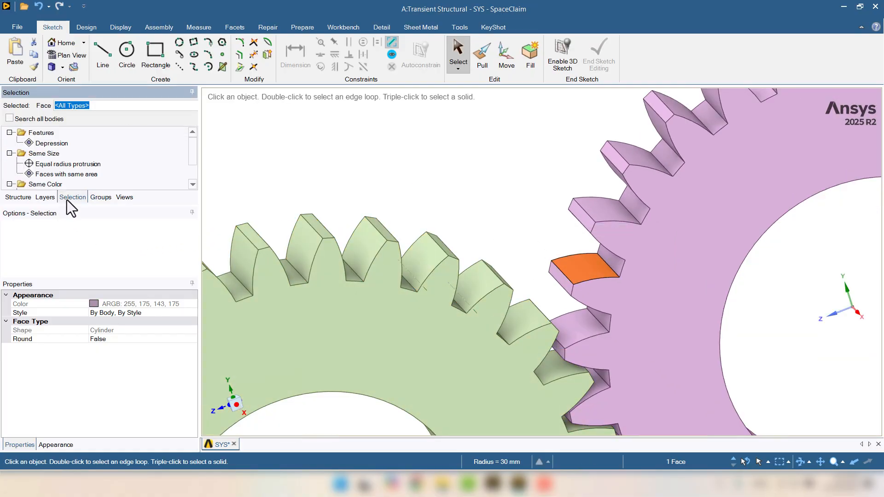
left_click(69, 175)
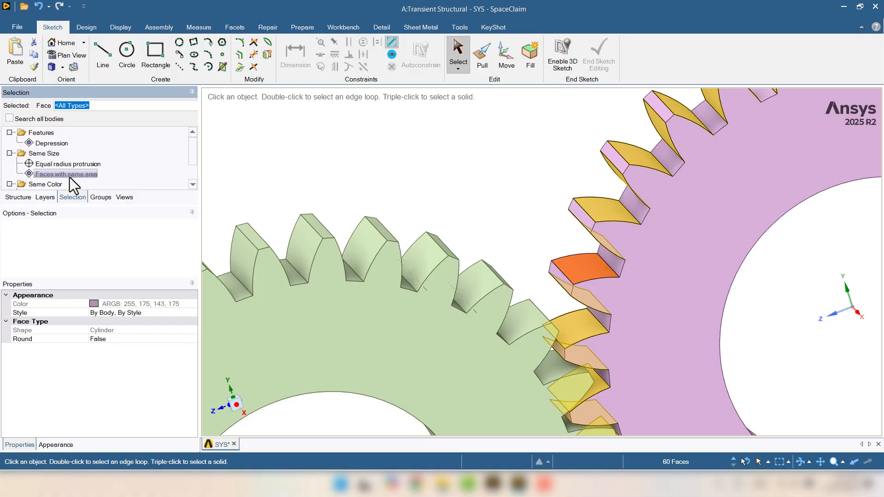
Create a named selection called Contact 2 from the selected tooth flanks of Gear 1, and clear the face selection.
left_click(100, 198)
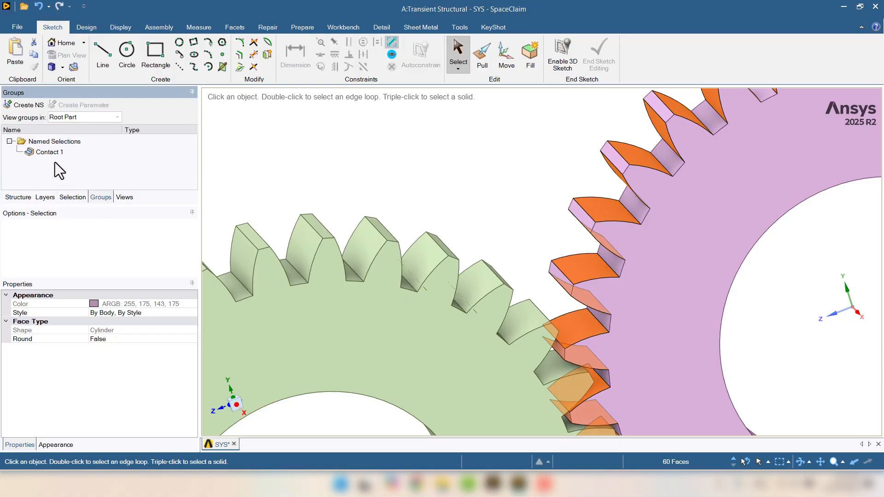
left_click(28, 104)
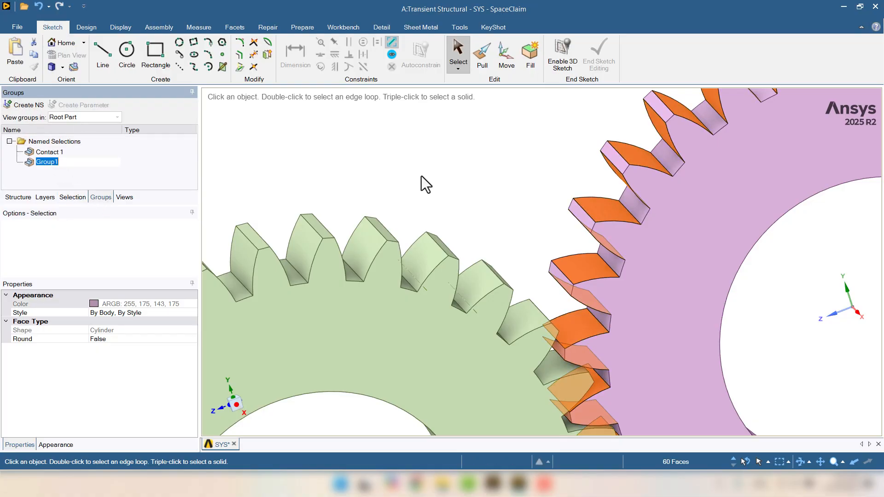
type("Contact 2")
key("Return")
left_click(421, 176)
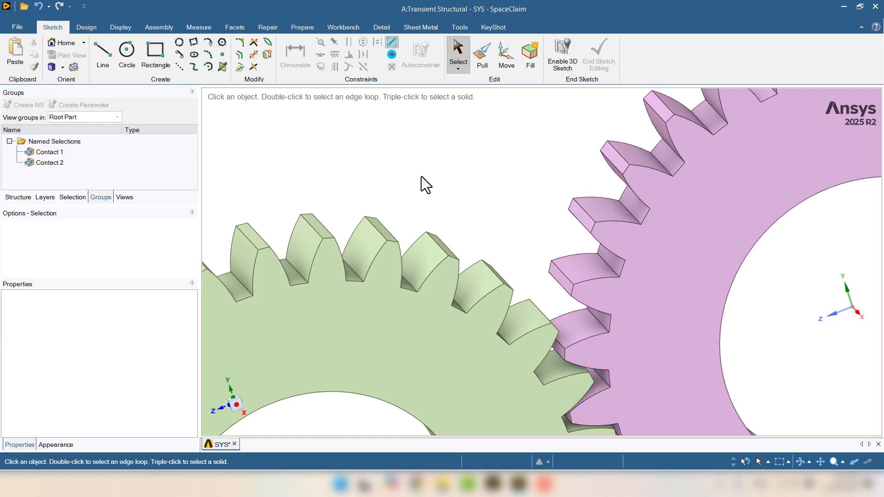
Select all tooth tip faces of Gear 1 by picking one tip and extending the selection to faces with the same area.
scroll(576, 207, "up", 3)
left_click(596, 226)
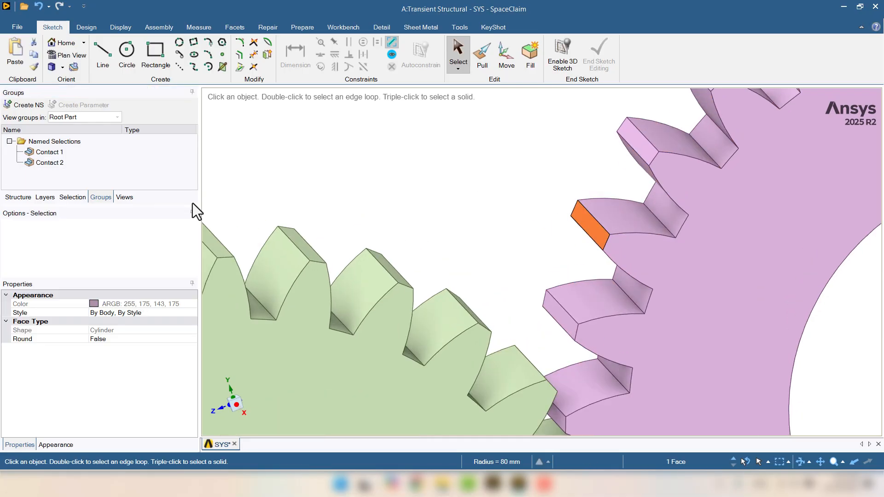
left_click(73, 195)
scroll(72, 193, "down", 1)
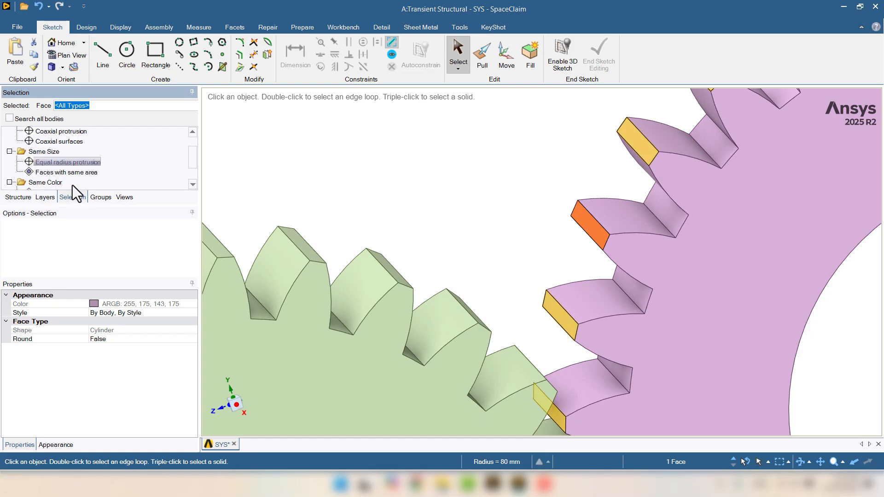
left_click(70, 174)
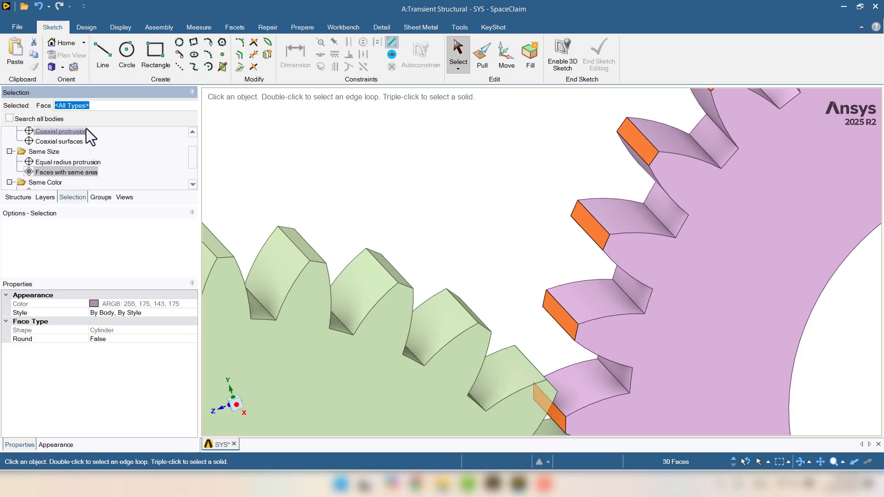
scroll(87, 129, "down", 1)
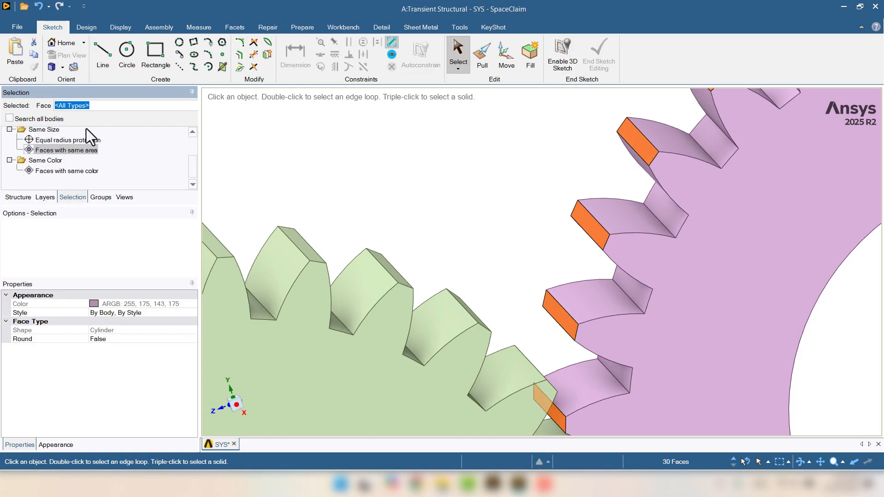
Add the selected tooth tip faces to the Contact 2 named selection and highlight the group to check it.
left_click(98, 197)
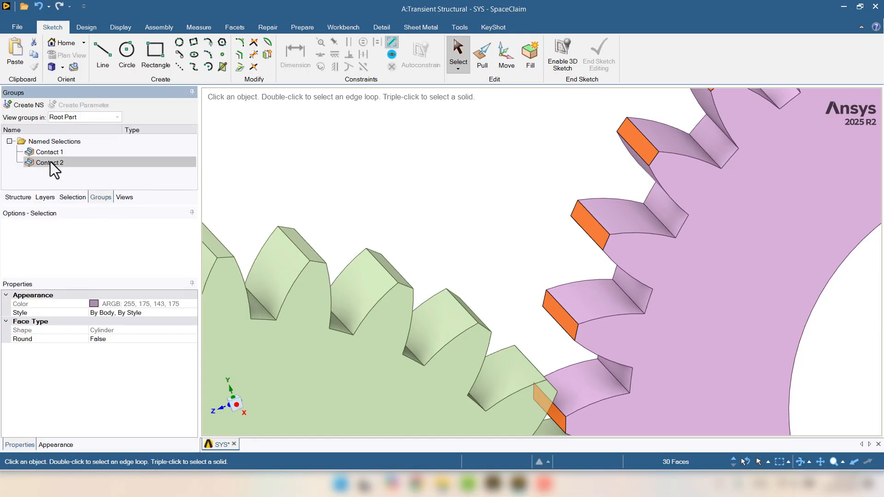
right_click(50, 162)
left_click(78, 236)
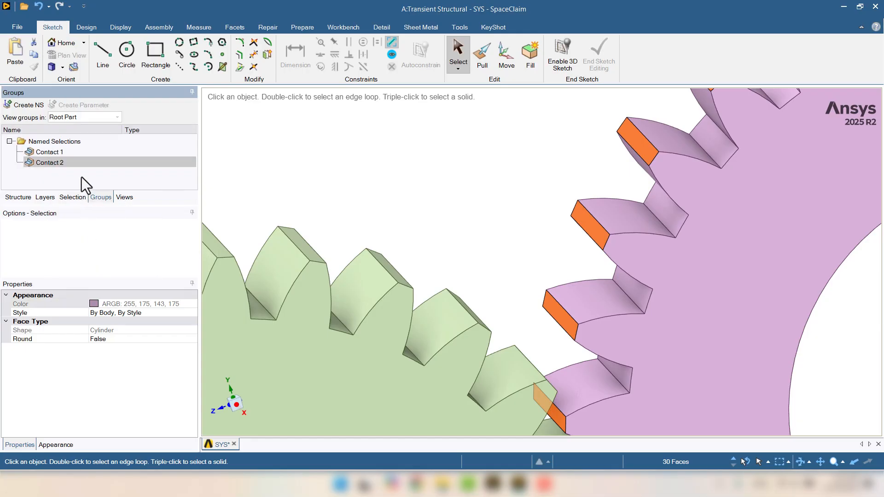
left_click(73, 161)
scroll(508, 166, "up", 3)
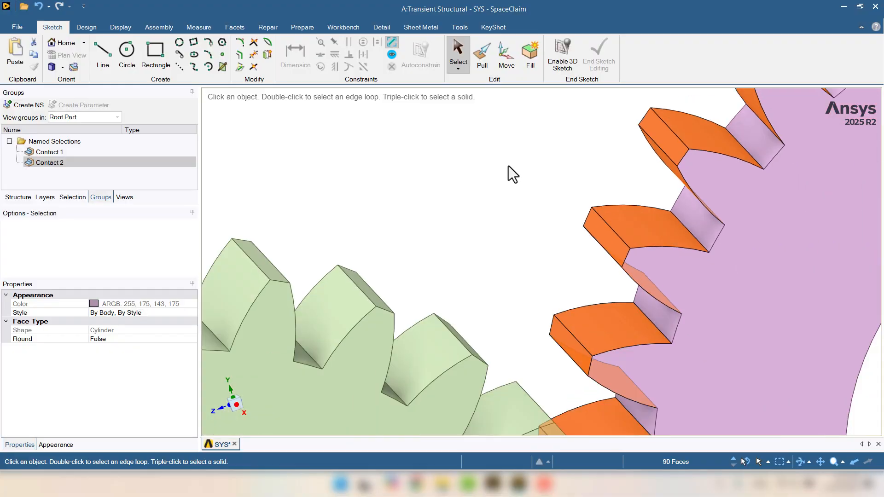
scroll(508, 165, "down", 5)
middle_click_drag(508, 166, 553, 166)
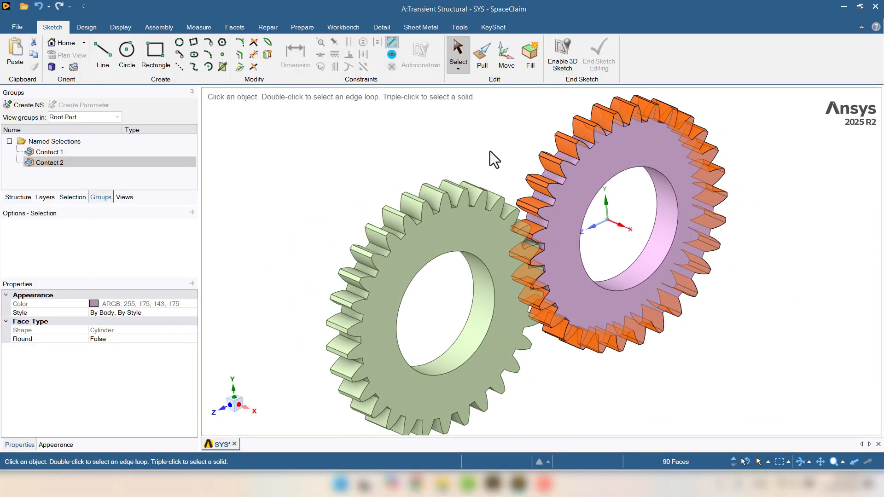
Close SpaceClaim and open the Model cell of the Transient Structural system from Workbench in Mechanical.
left_click(19, 197)
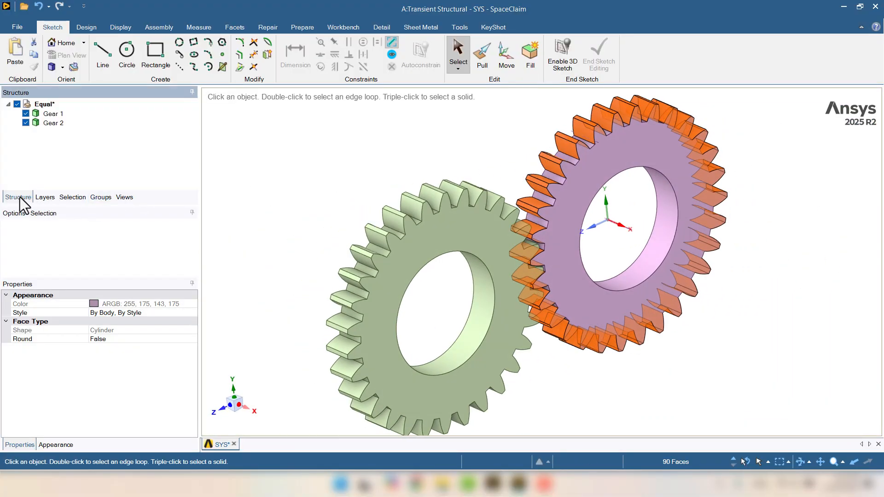
left_click(363, 159)
middle_click_drag(364, 159, 340, 138)
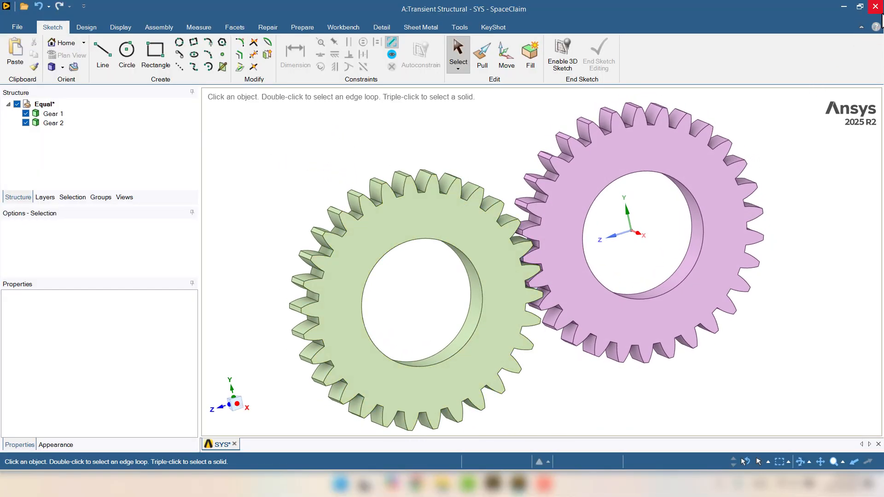
left_click(875, 7)
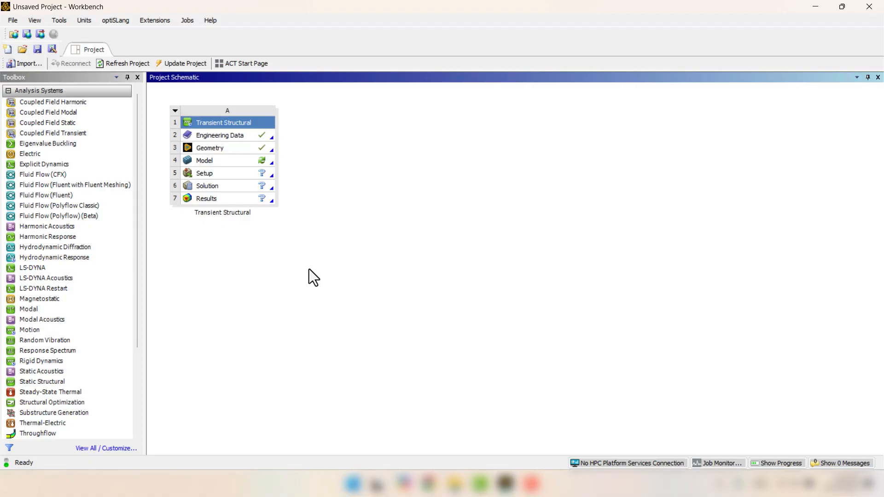
double_click(233, 162)
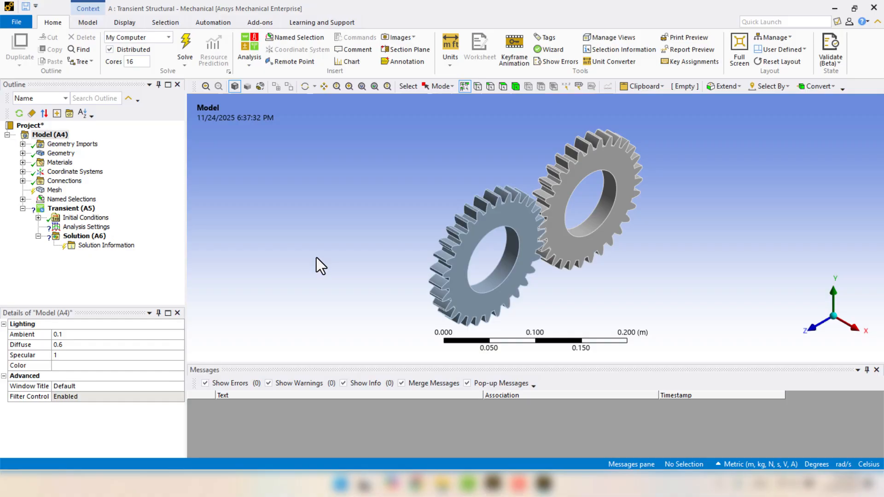
Set the stiffness behavior of Gear 1 to Rigid and check the properties of Gear 2.
left_click(21, 152)
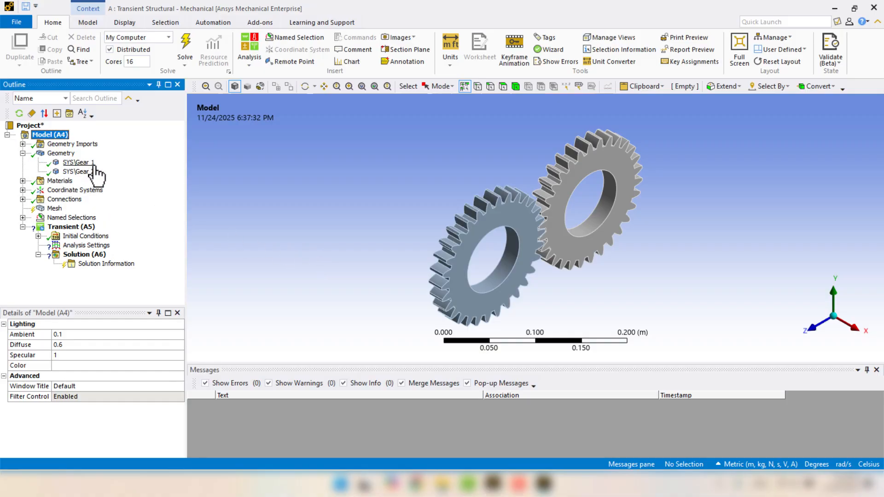
left_click(80, 163)
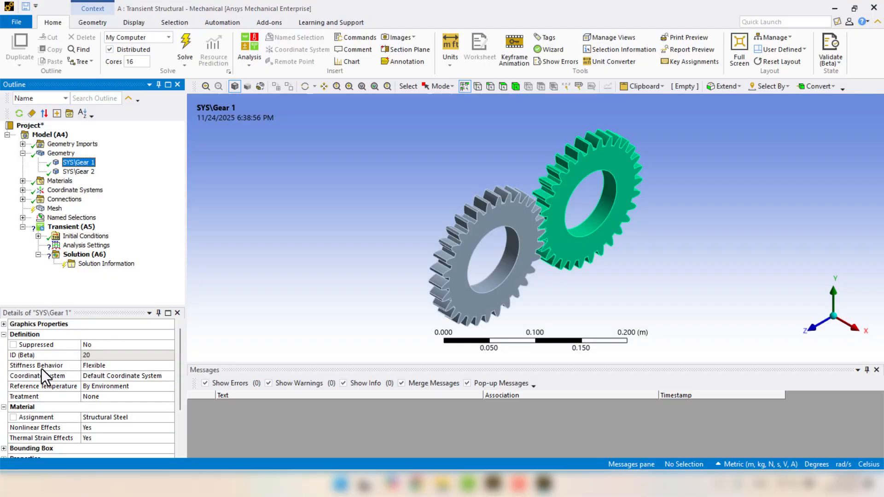
left_click(41, 365)
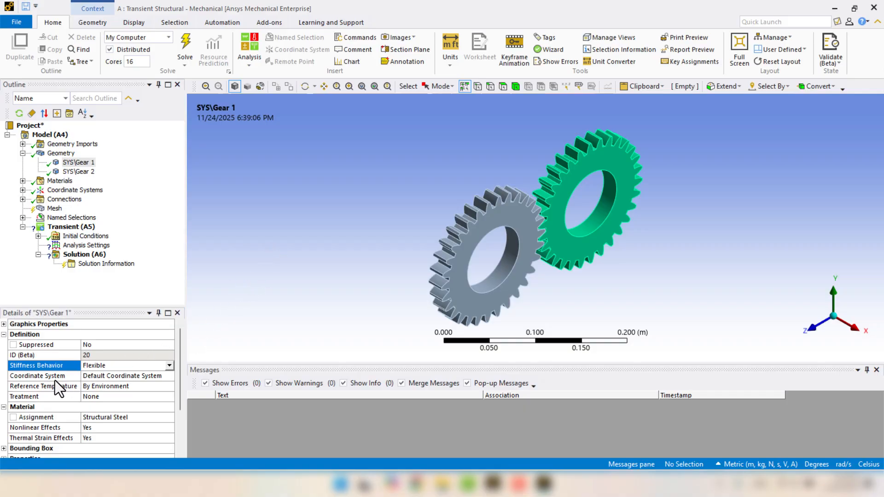
left_click(169, 366)
left_click(147, 382)
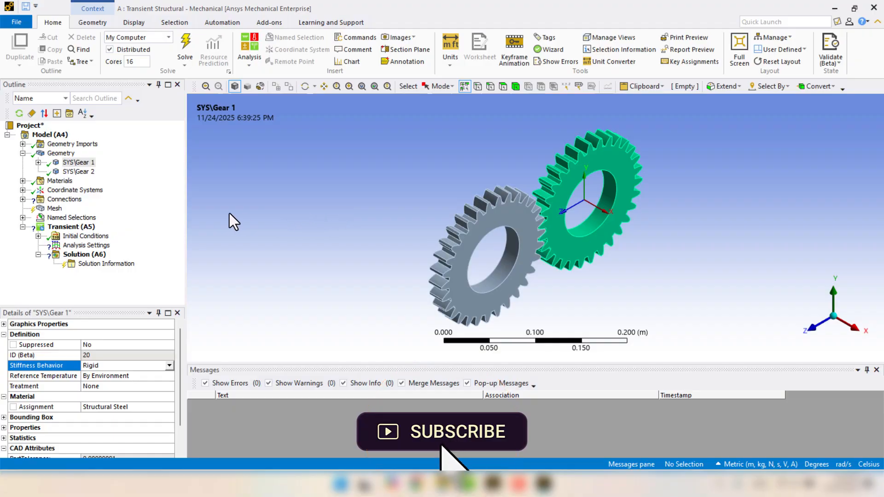
left_click(81, 173)
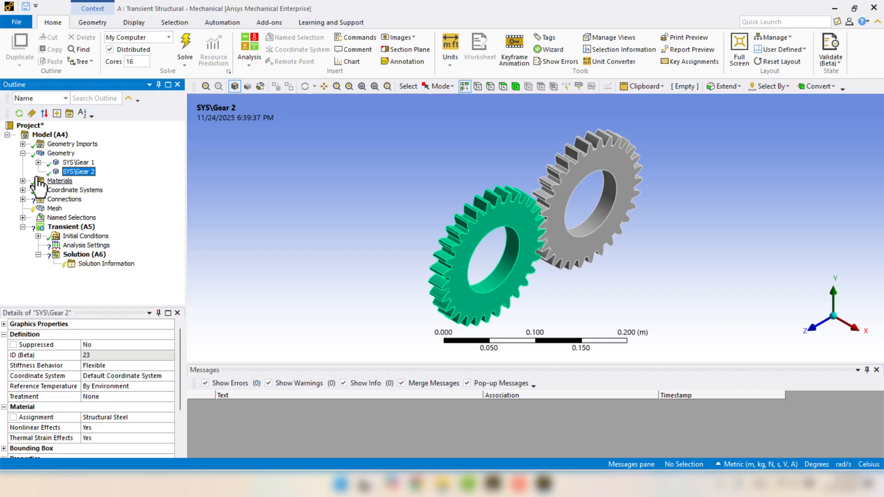
left_click(23, 154)
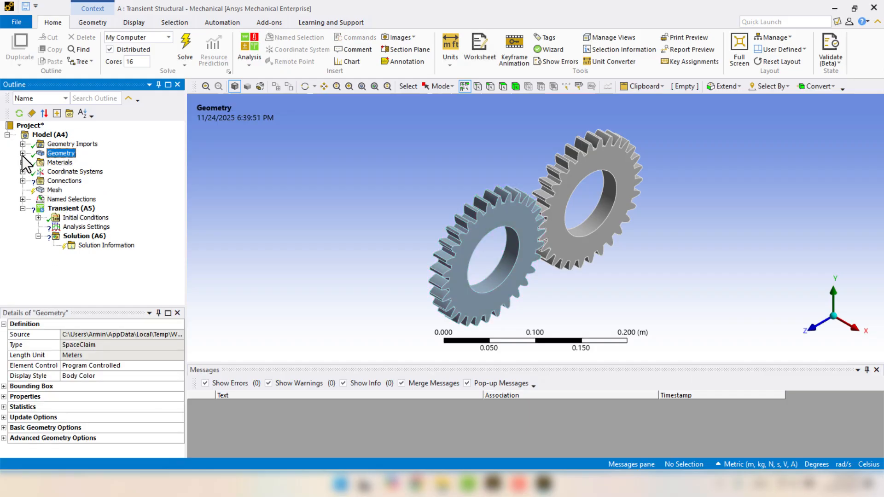
Inspect the automatic contact region between the gears and flip its contact and target sides.
left_click(23, 181)
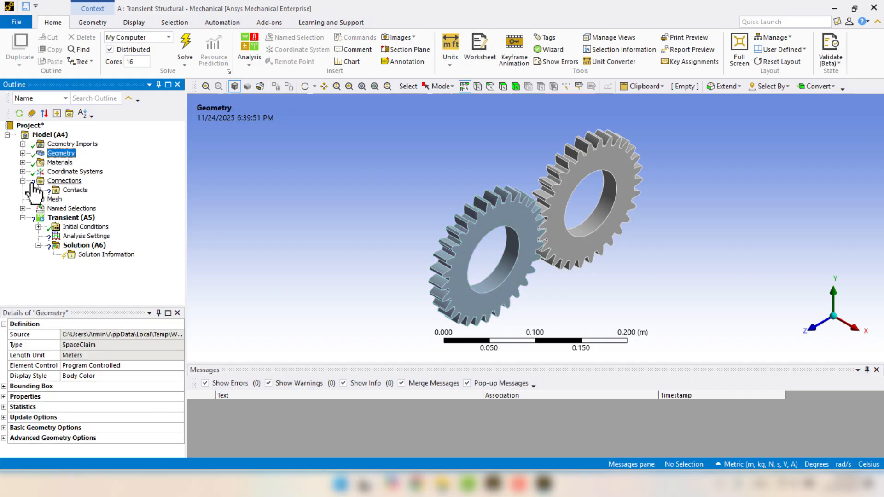
left_click(38, 190)
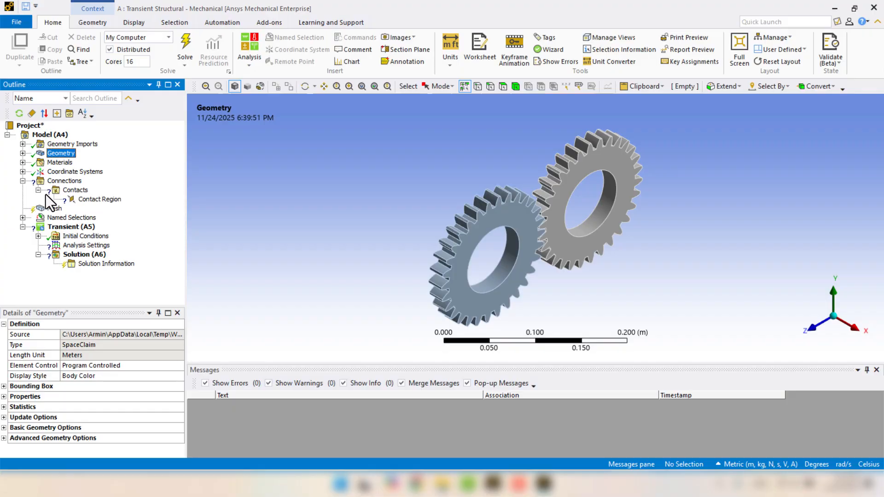
left_click(90, 200)
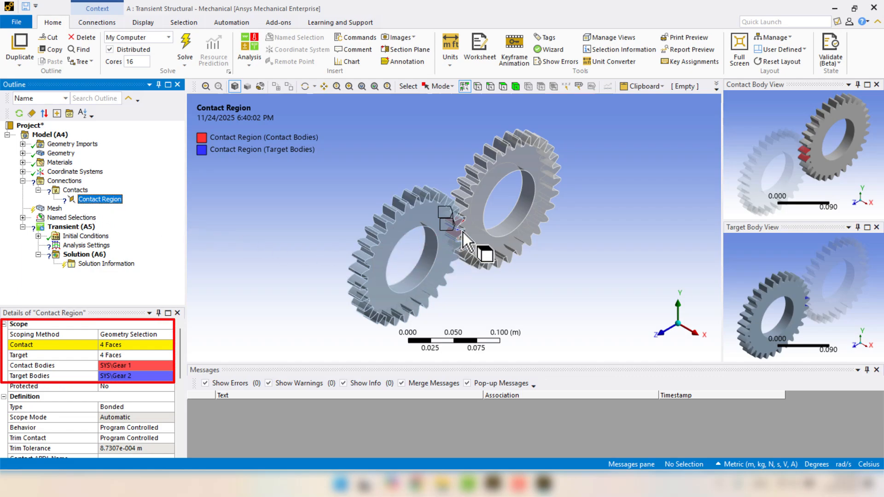
scroll(465, 237, "up", 3)
scroll(463, 233, "up", 3)
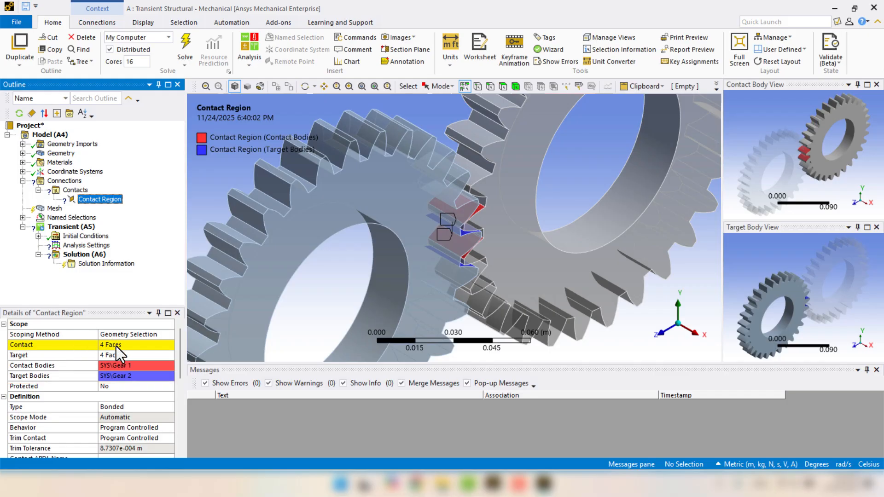
left_click(27, 347)
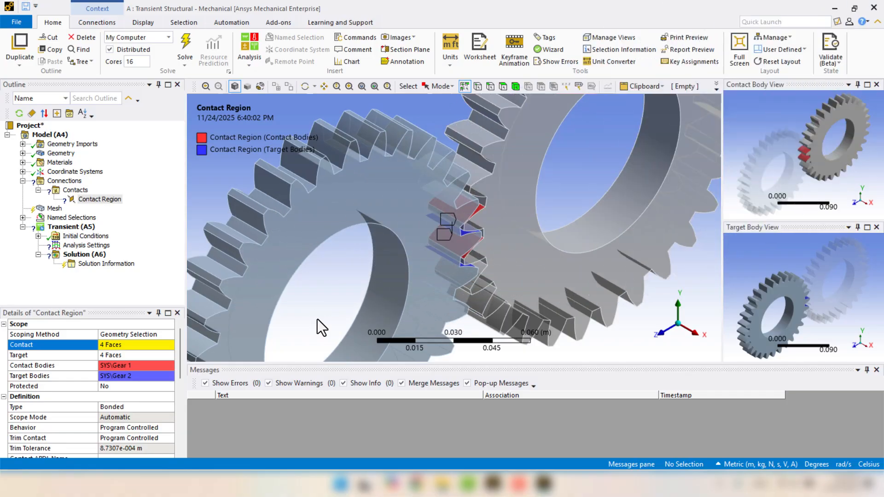
right_click(95, 201)
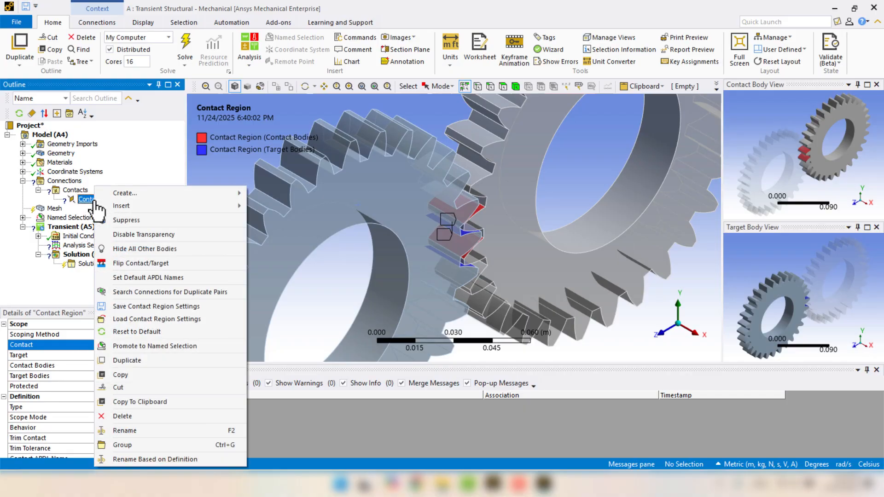
left_click(124, 263)
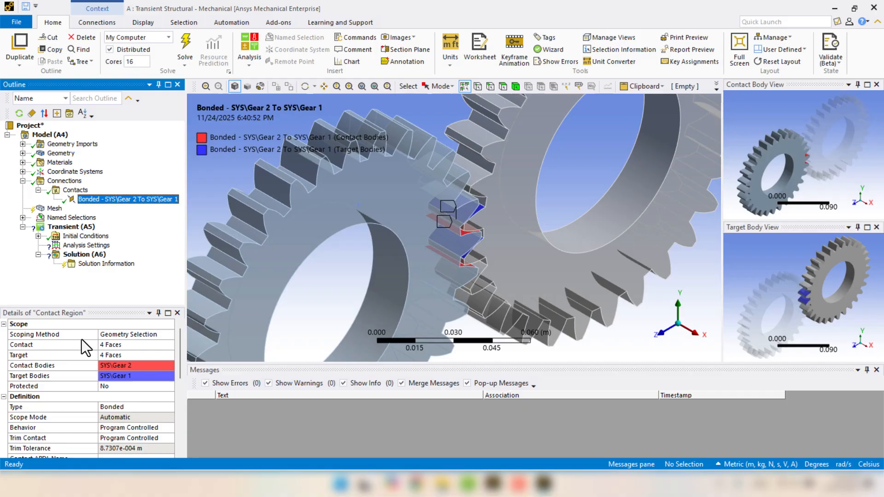
Change the contact region's scoping method to Named Selection and assign Contact 1 as the contact side.
left_click(118, 335)
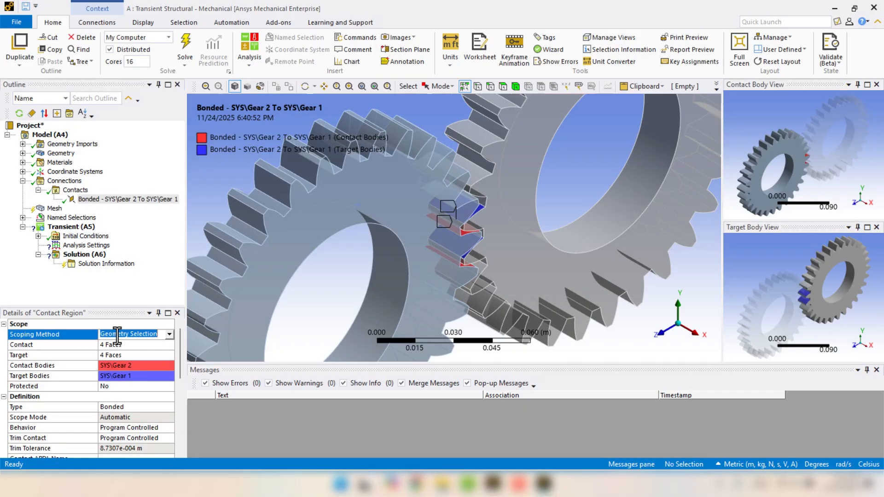
left_click(170, 335)
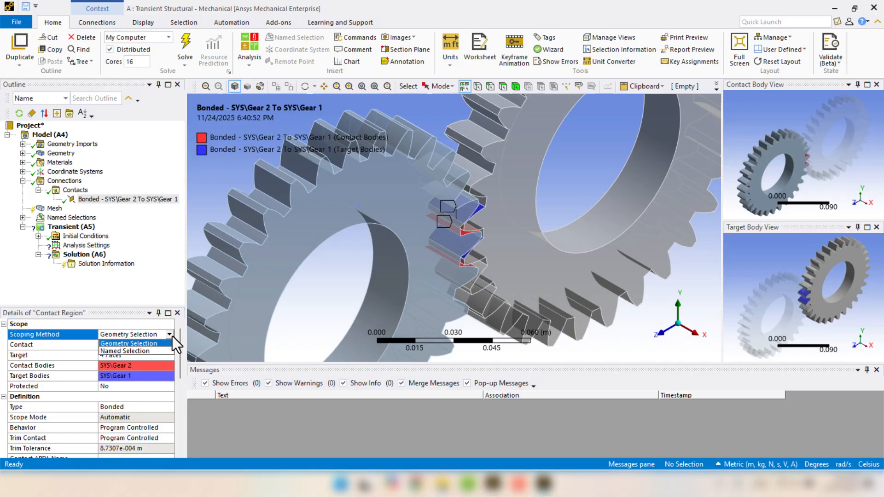
left_click(142, 352)
left_click(137, 347)
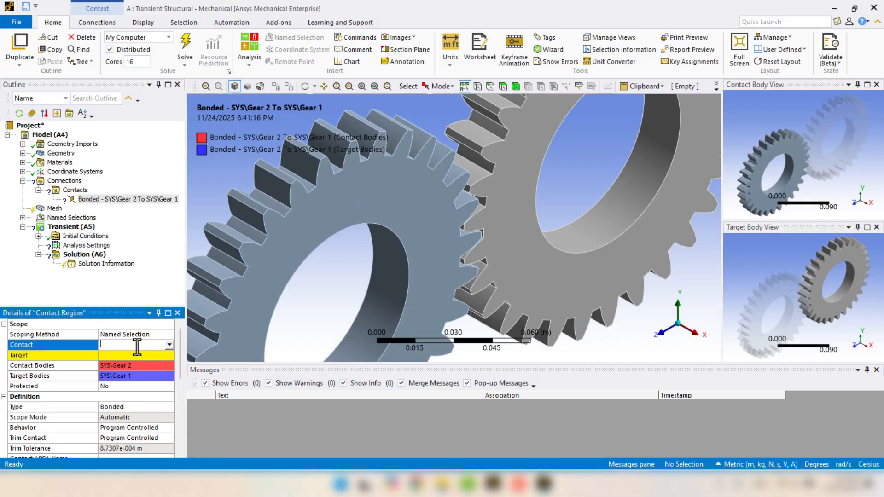
left_click(170, 345)
left_click(154, 353)
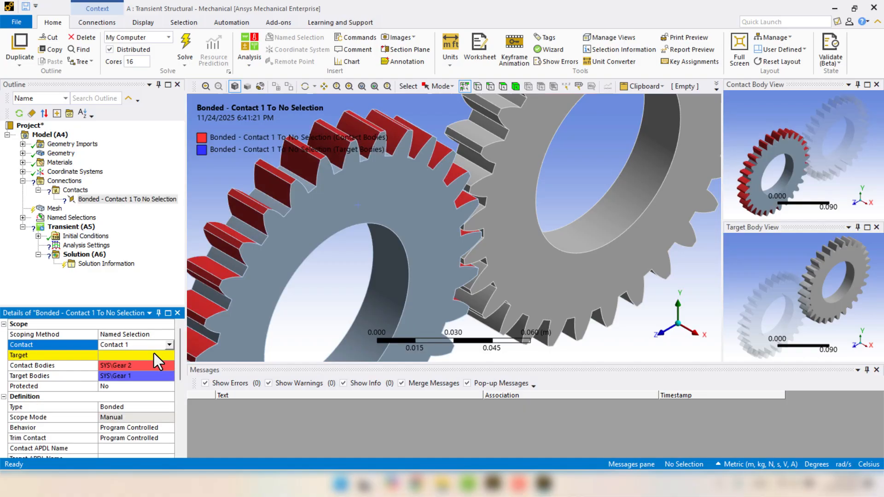
Assign Contact 2 as the contact region's target side and set the contact type to Frictionless.
left_click(153, 352)
left_click(154, 354)
left_click(145, 369)
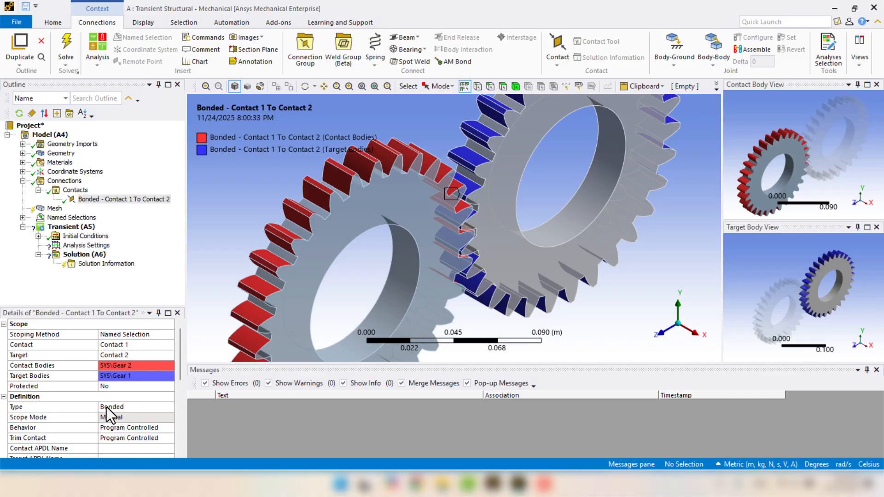
left_click(121, 407)
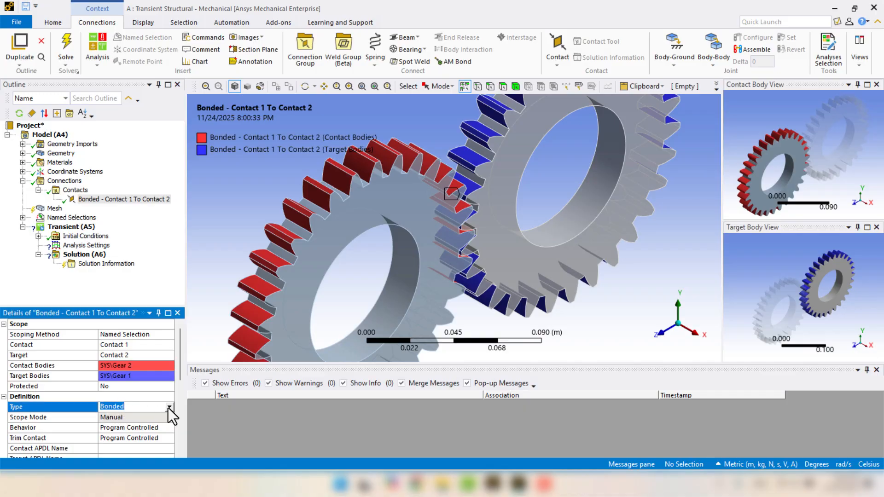
left_click(169, 407)
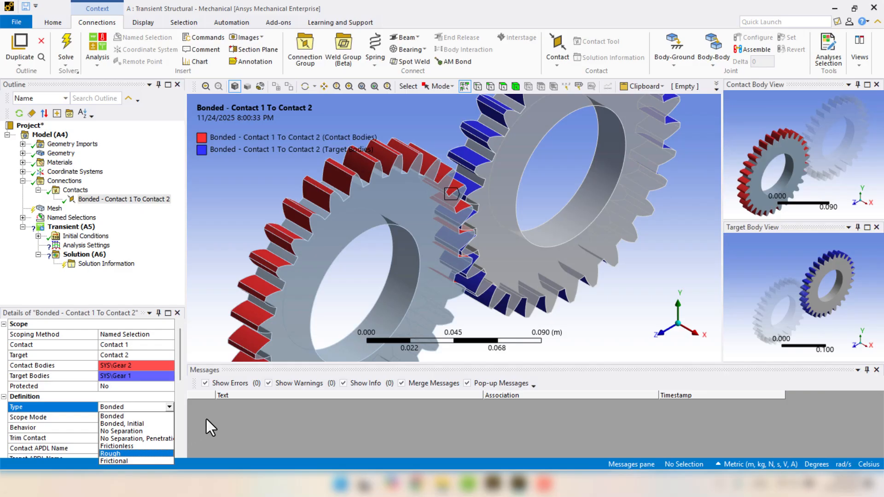
left_click(138, 445)
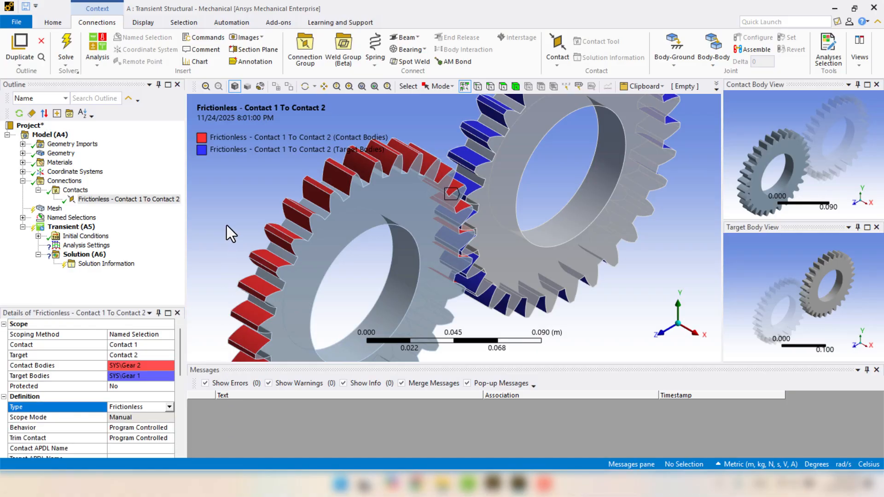
Add body-ground revolute joints on the inner bore faces of Gear 2 and Gear 1.
left_click(395, 318)
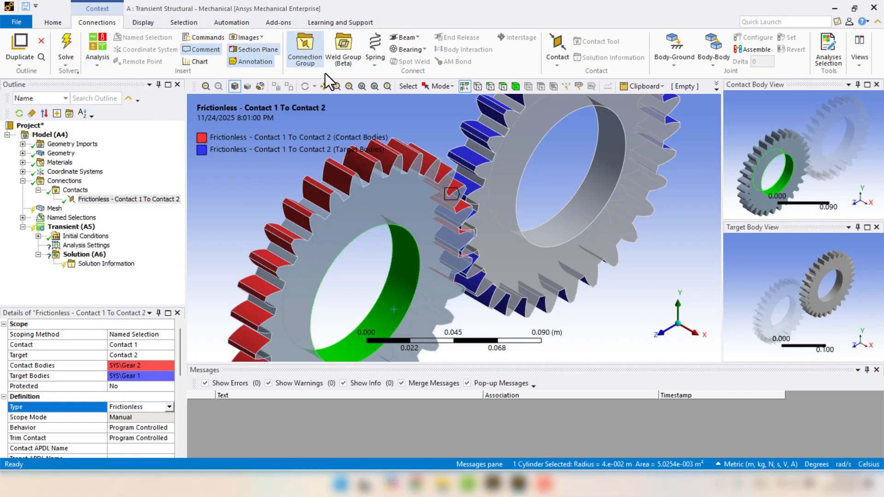
left_click(681, 67)
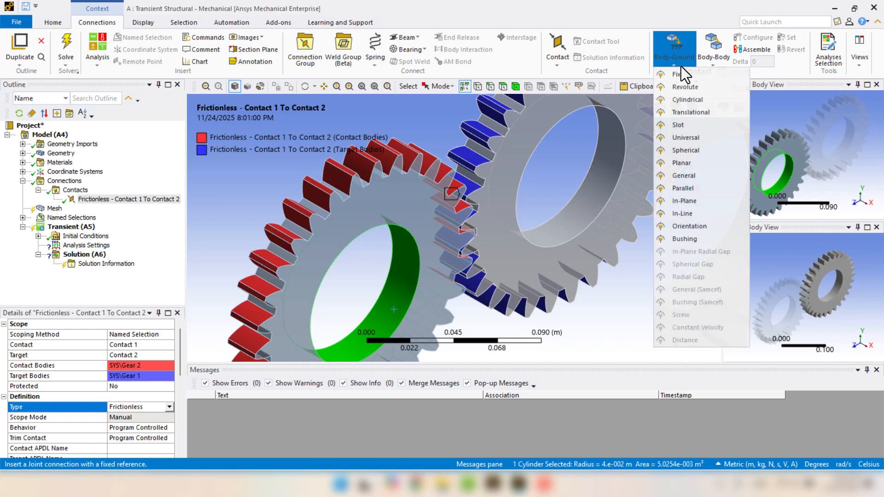
left_click(703, 89)
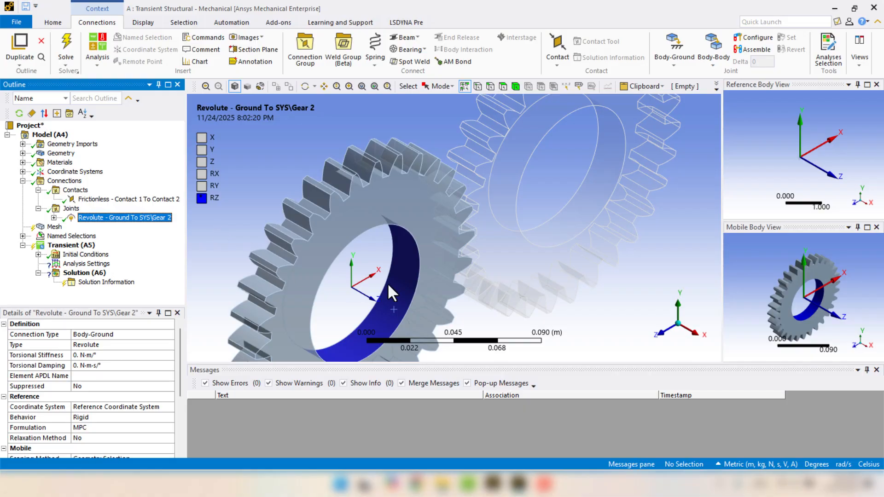
left_click(589, 200)
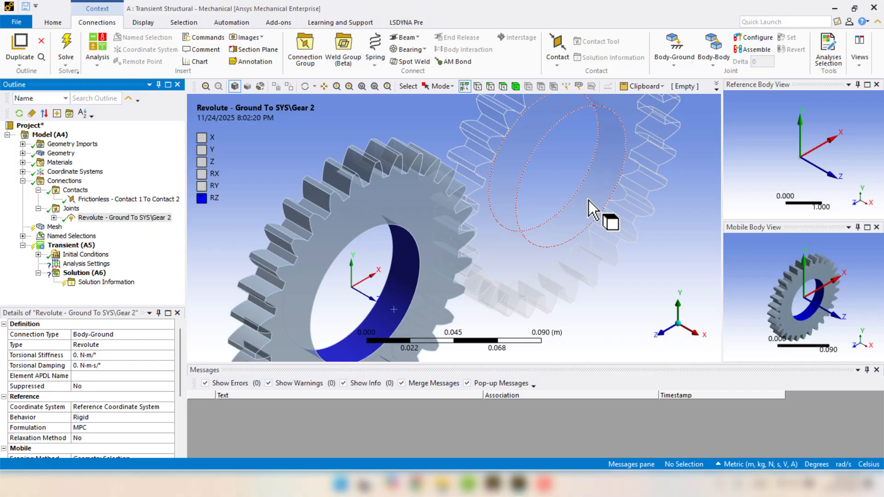
left_click(678, 68)
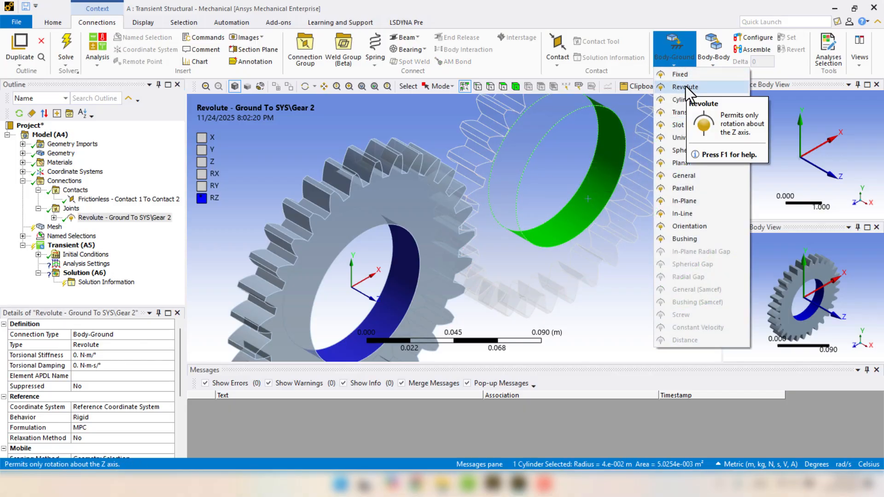
left_click(686, 86)
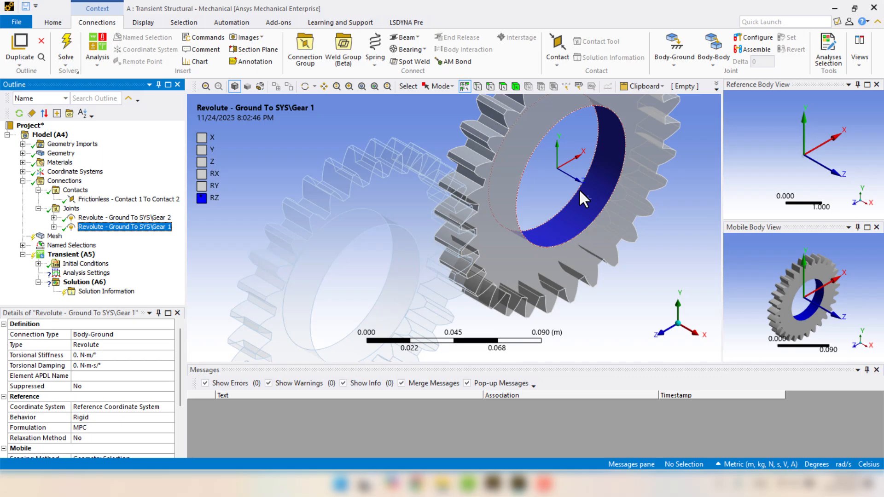
Update the mesh with the default settings and inspect it on both gears.
left_click(54, 235)
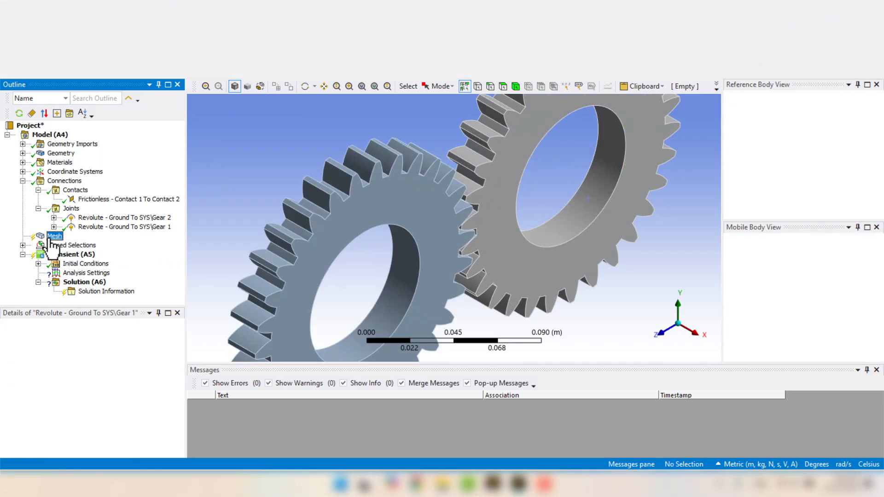
right_click(51, 236)
left_click(94, 275)
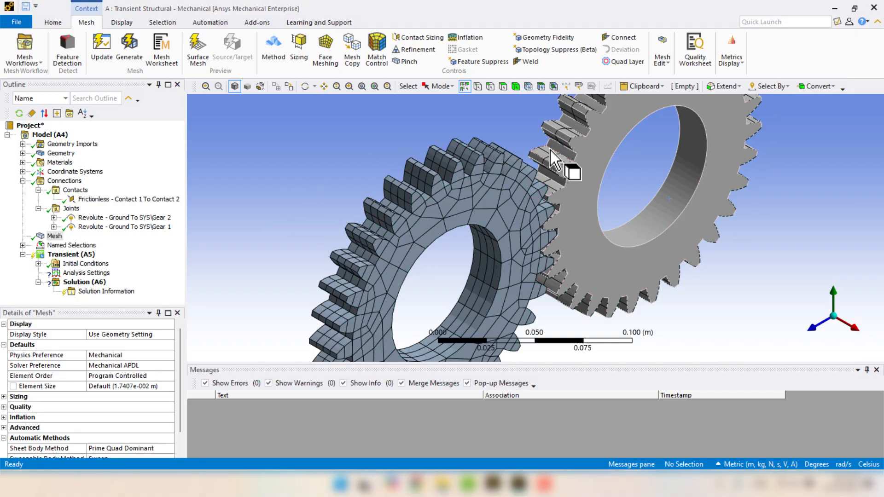
left_click(855, 336)
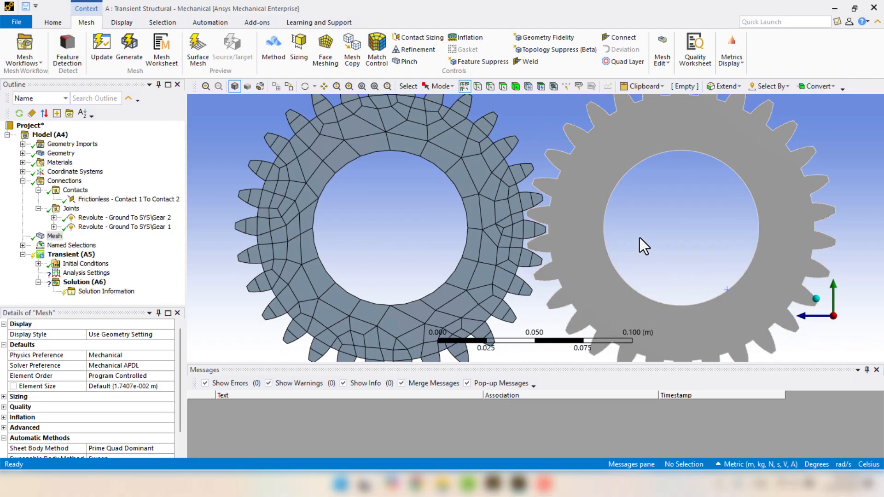
middle_click_drag(639, 238, 592, 255)
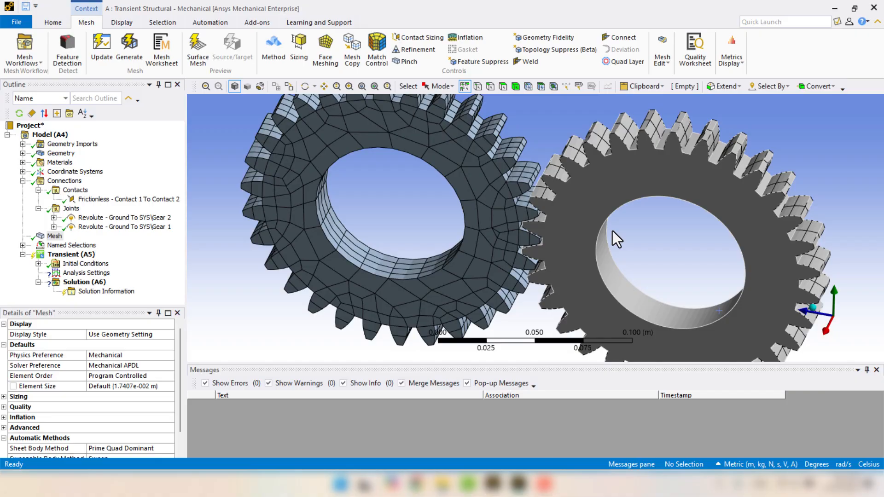
Insert a mesh sizing control and scope it to the named selection Contact 1.
right_click(53, 236)
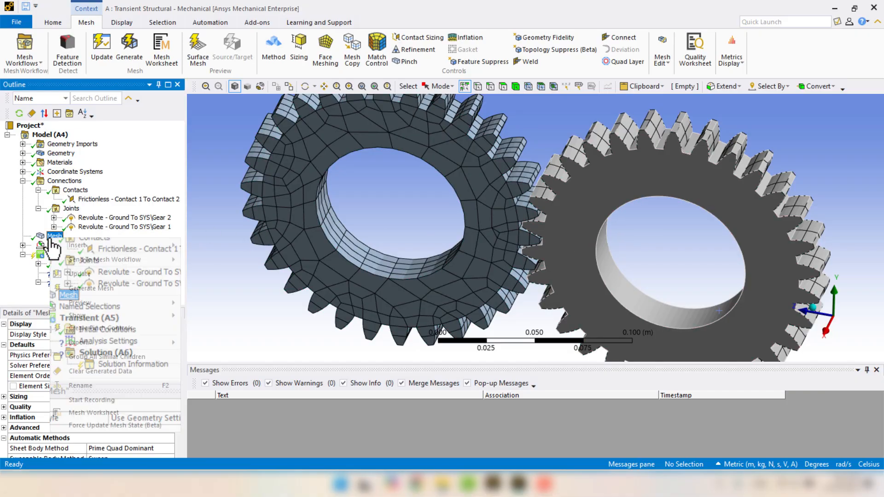
mouse_move(70, 247)
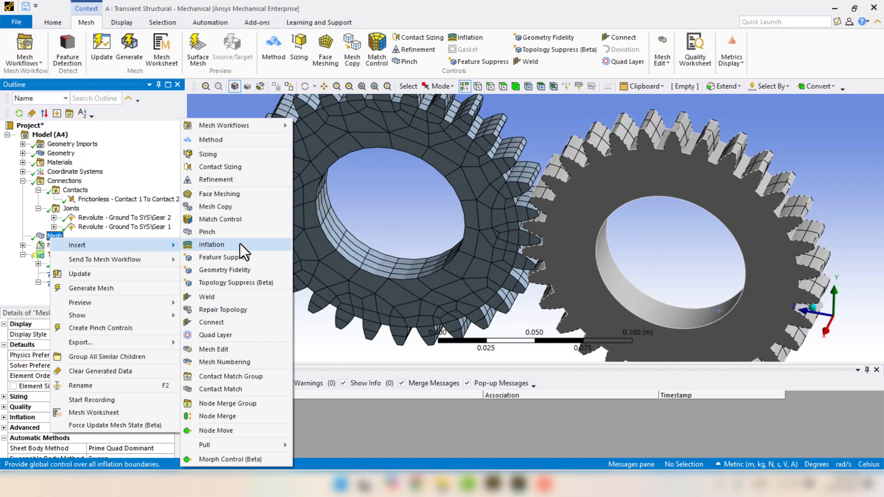
left_click(221, 158)
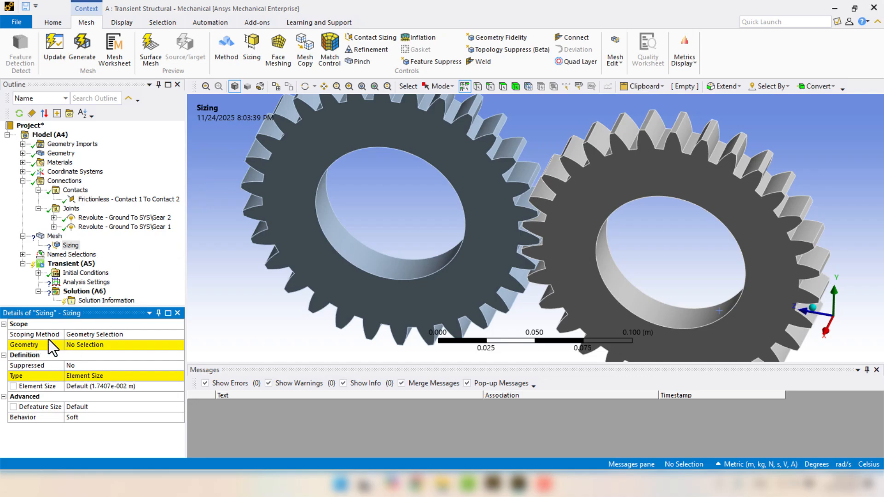
left_click(87, 338)
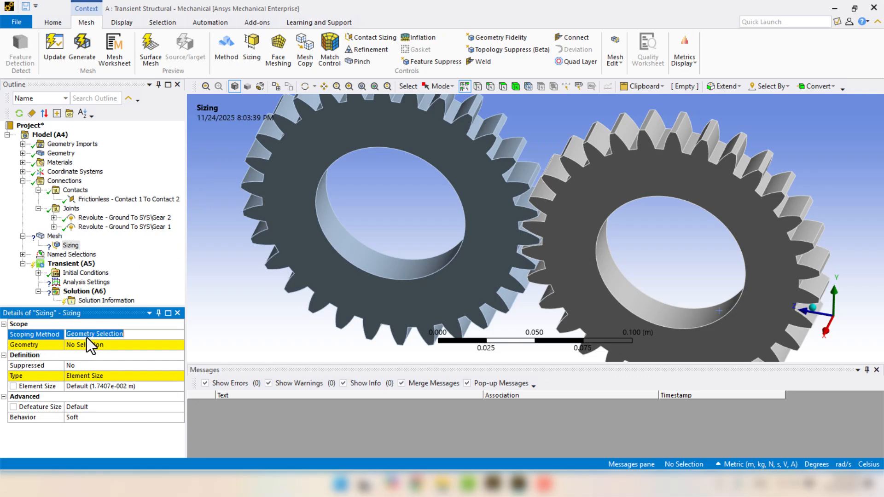
left_click(180, 335)
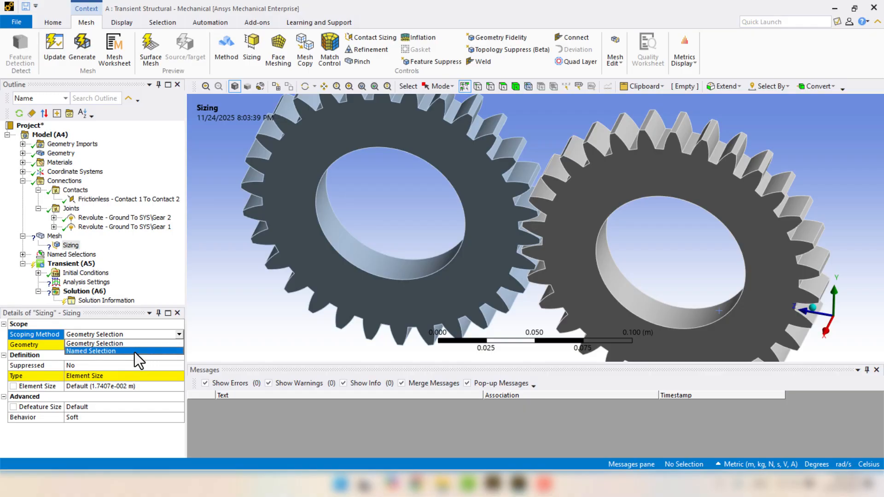
left_click(135, 351)
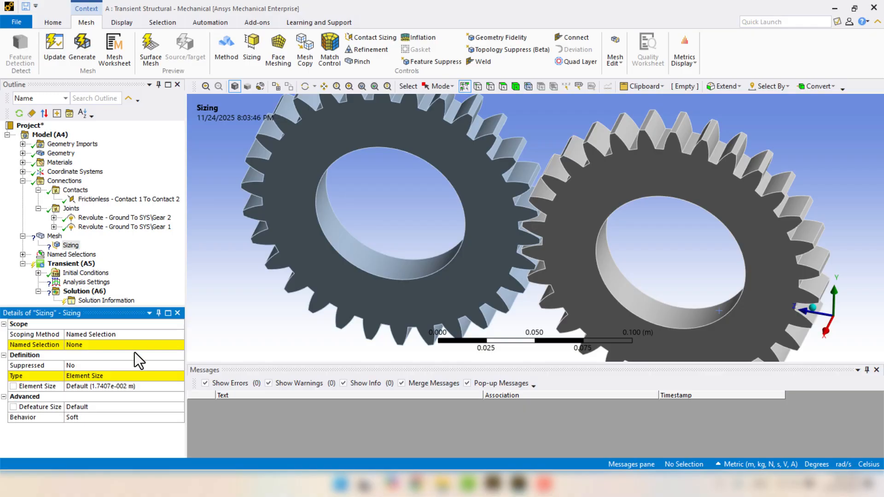
left_click(69, 346)
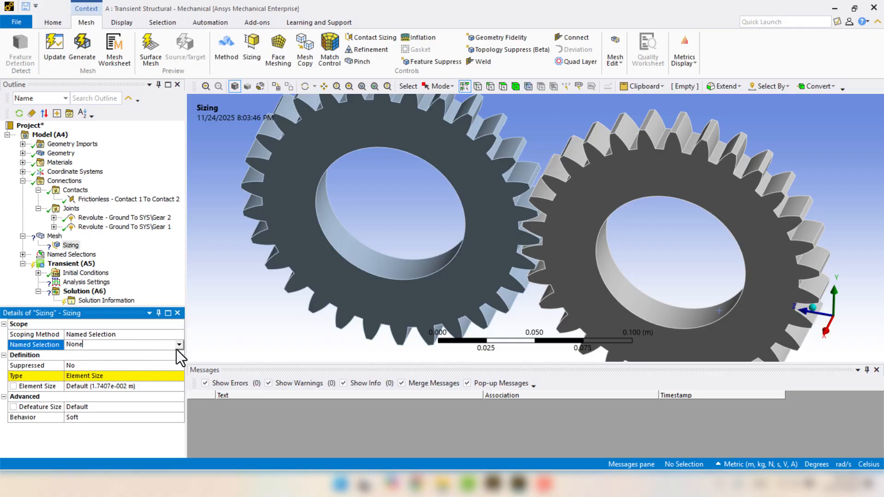
left_click(177, 347)
left_click(150, 354)
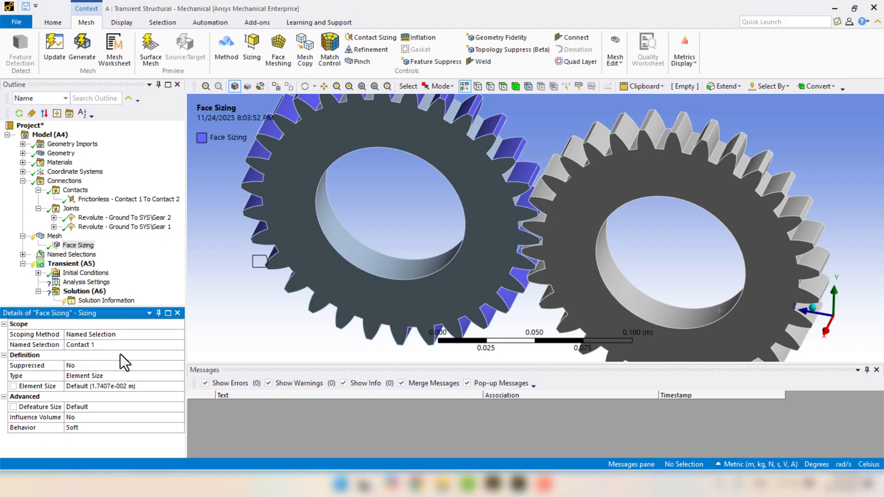
Set the element size of the Contact 1 face sizing to 0.003 m.
left_click(129, 386)
type("0.003")
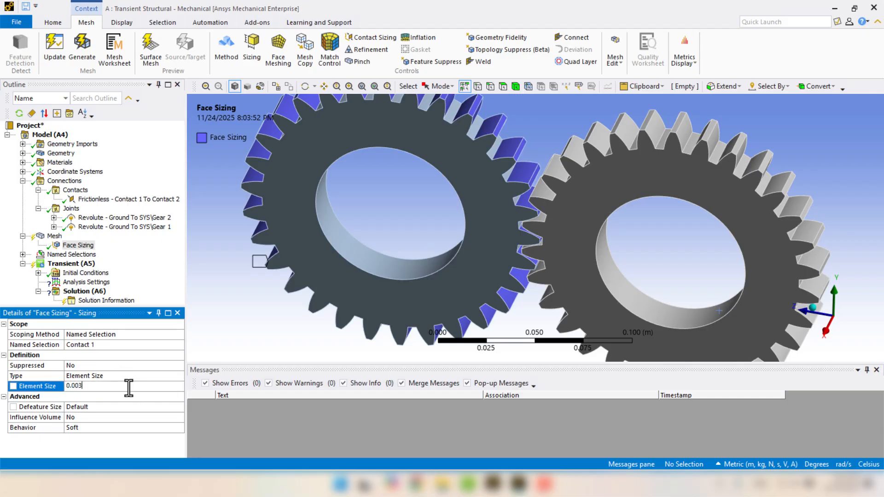
key("Return")
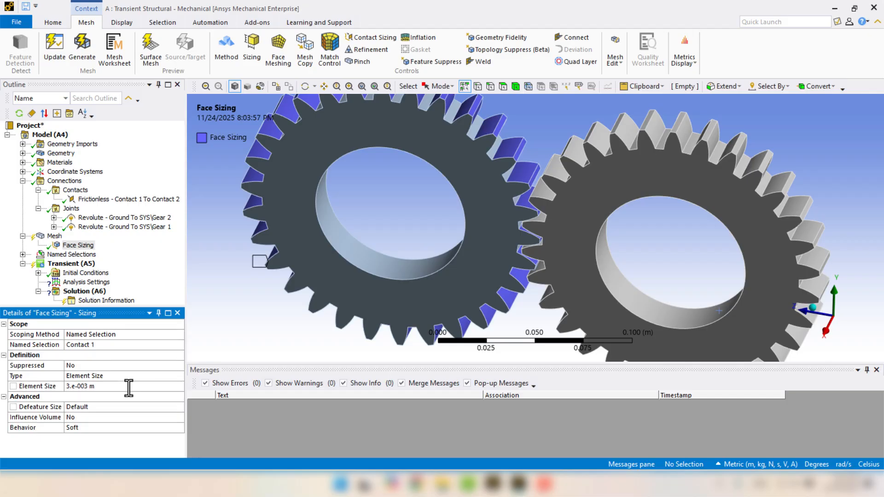
Duplicate the face sizing and scope the copy to the named selection Contact 2.
right_click(81, 246)
left_click(122, 119)
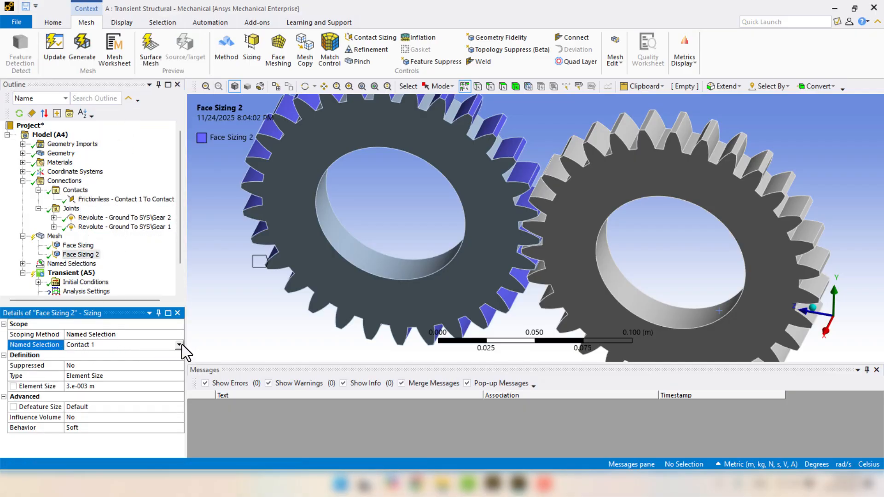
left_click(179, 345)
left_click(143, 362)
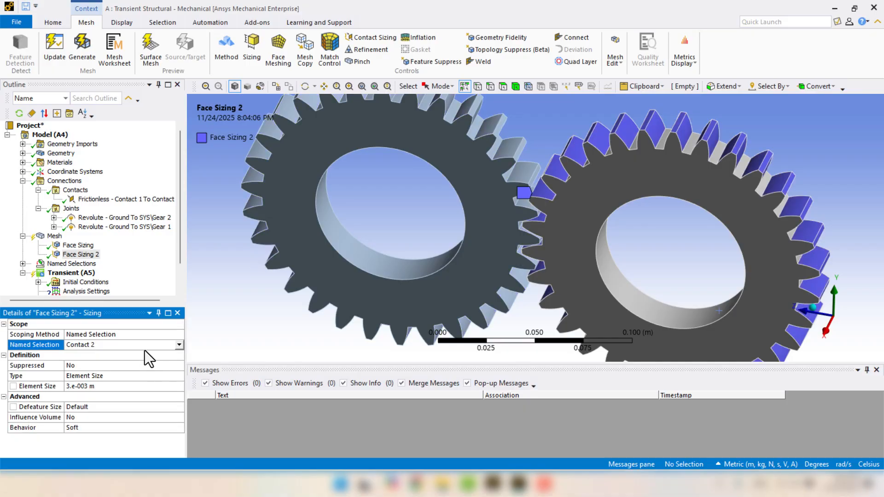
Regenerate the mesh with both face sizings and inspect the refined gear teeth.
left_click(54, 235)
right_click(55, 236)
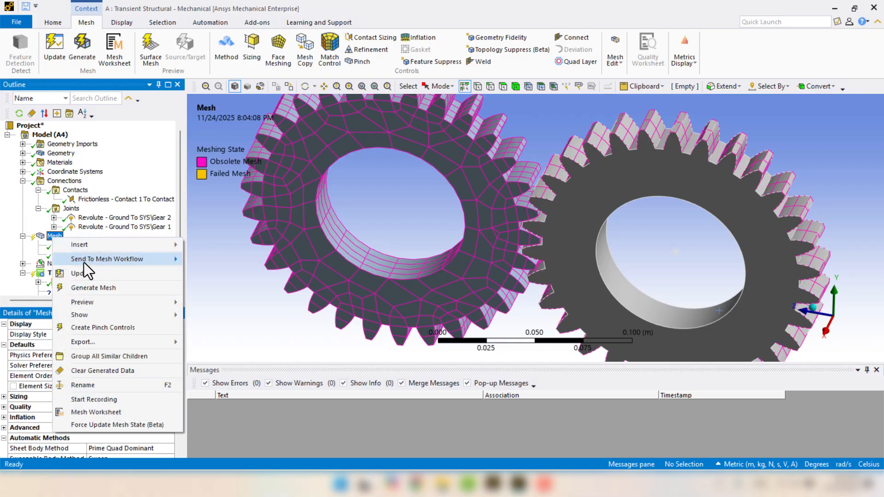
key("Escape")
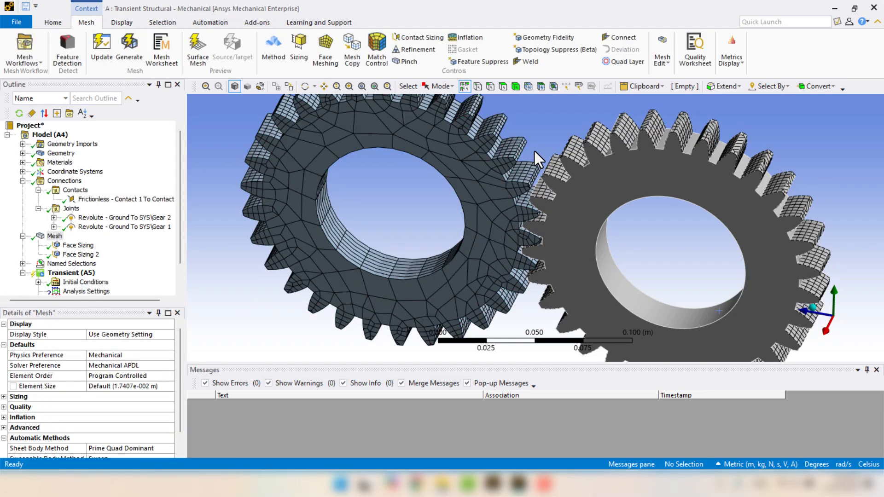
middle_click_drag(539, 149, 550, 128)
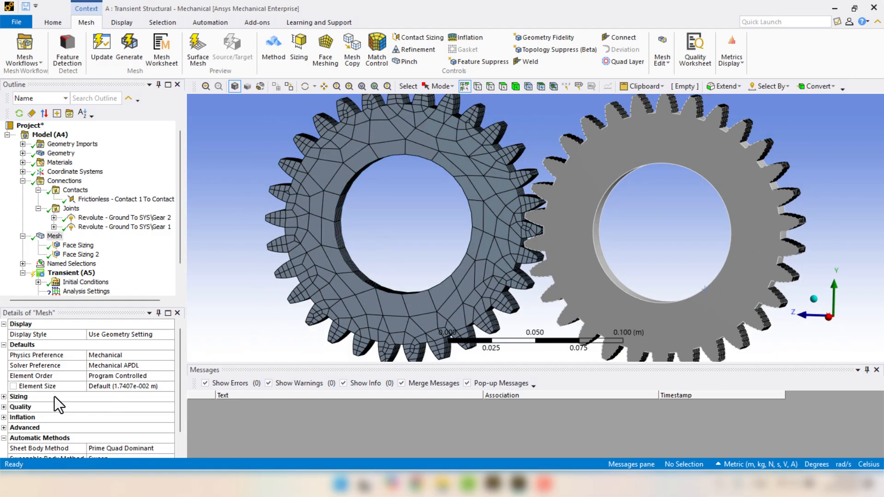
Set the global mesh element size to 0.01 m, then update and inspect the mesh.
left_click(115, 387)
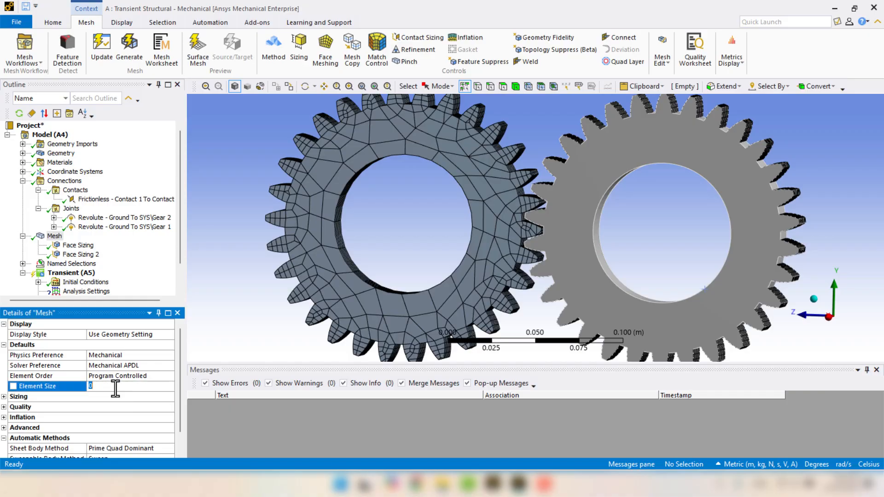
type("0.01")
key("Return")
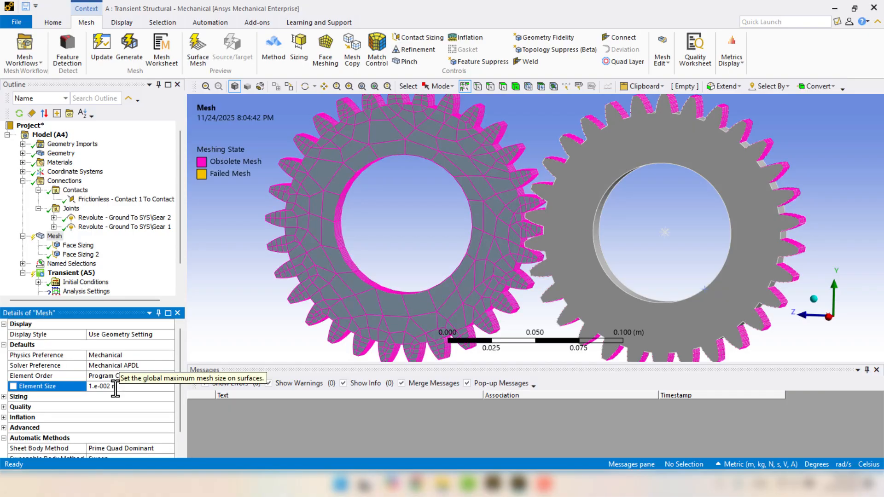
right_click(55, 236)
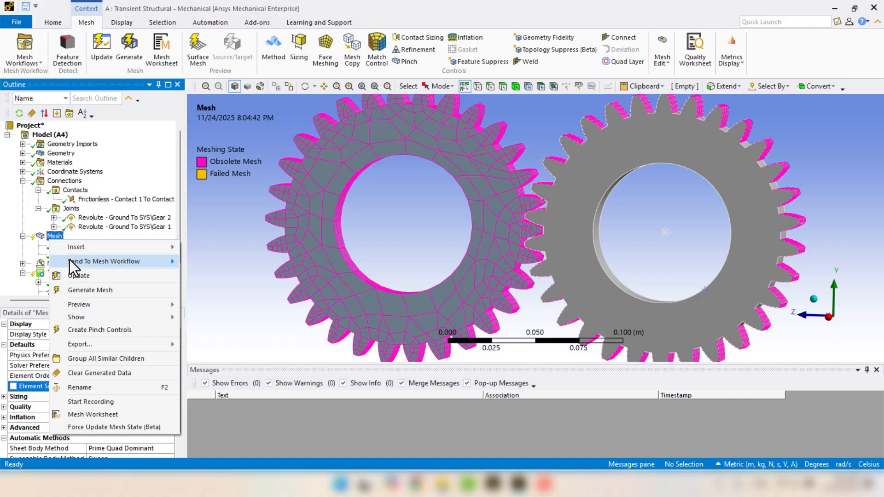
left_click(91, 278)
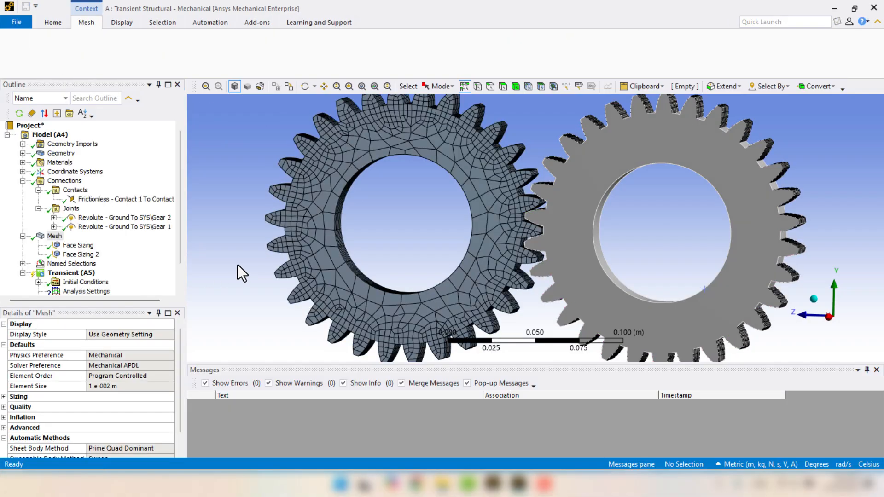
mouse_move(237, 264)
middle_mouse_down()
mouse_move(246, 263)
mouse_move(242, 271)
middle_mouse_up()
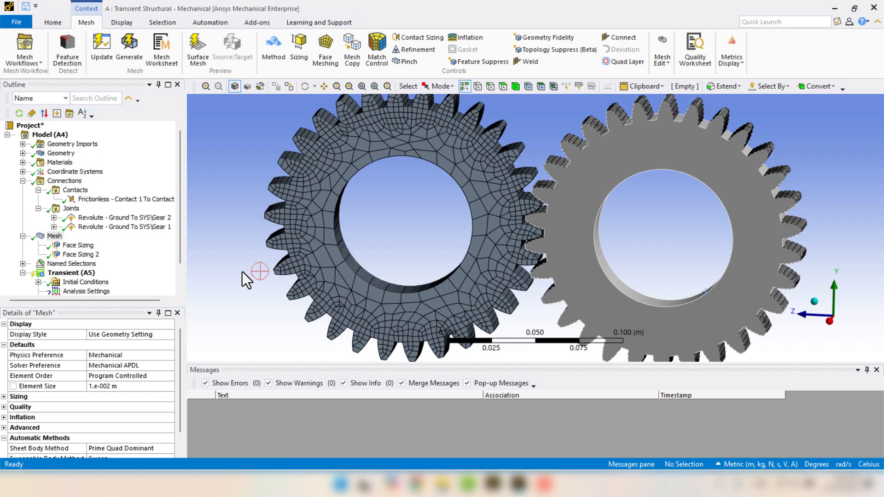
Collapse the Connections and Mesh branches of the model tree.
left_click(22, 181)
left_click(22, 190)
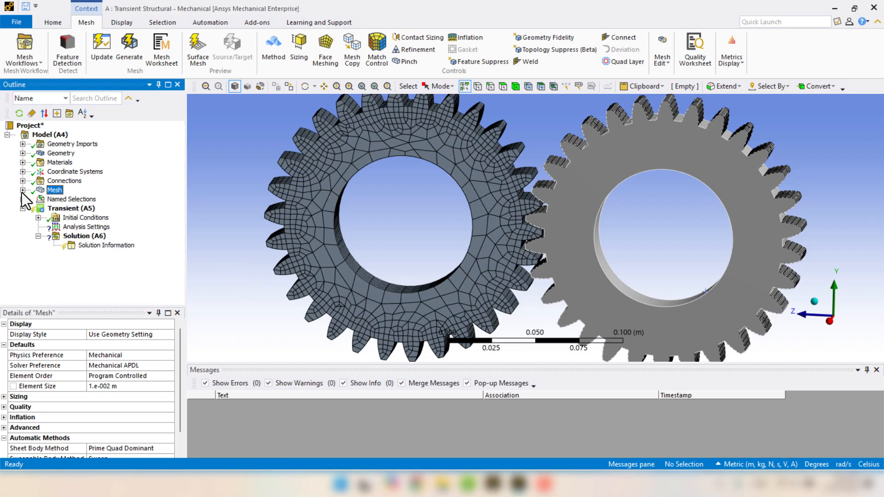
Check Gear 1 and Gear 2 in the geometry, and add a joint load on the ground-to-Gear 1 revolute joint.
left_click(62, 209)
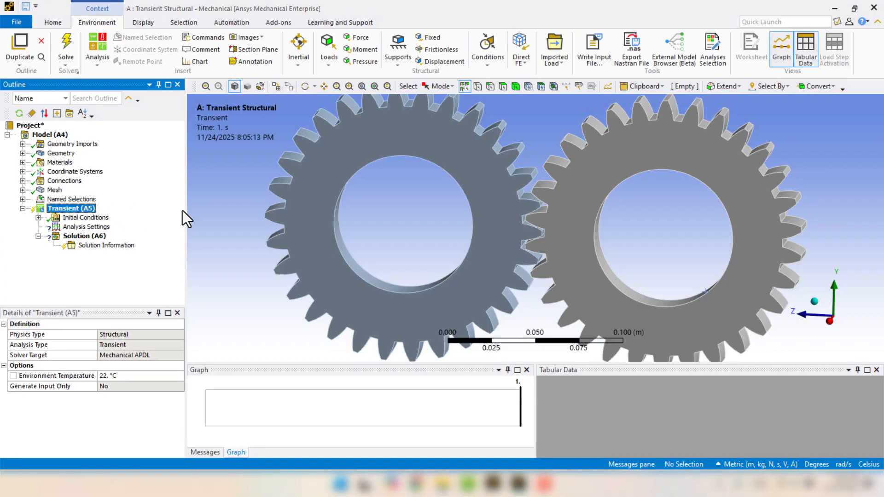
left_click(22, 153)
left_click(77, 163)
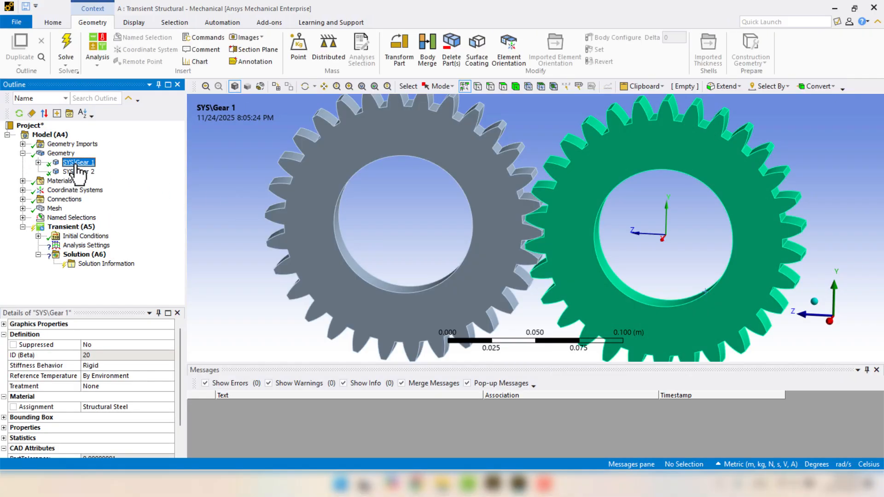
left_click(78, 172)
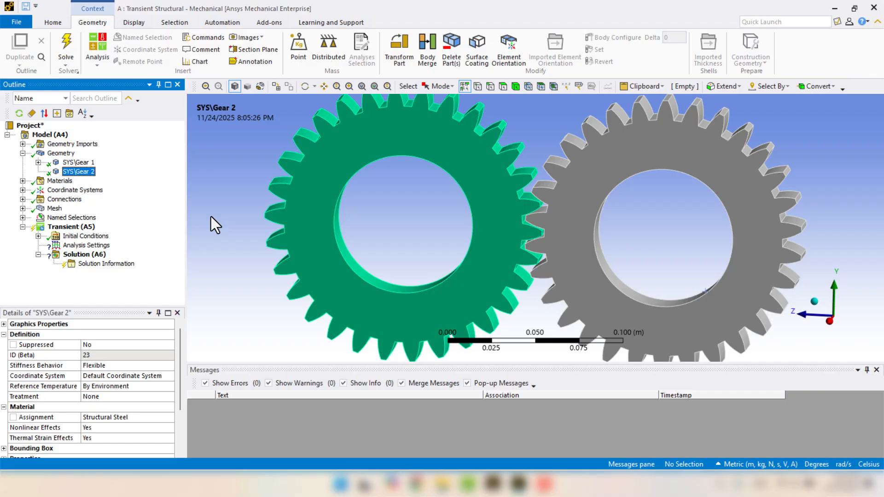
right_click(60, 230)
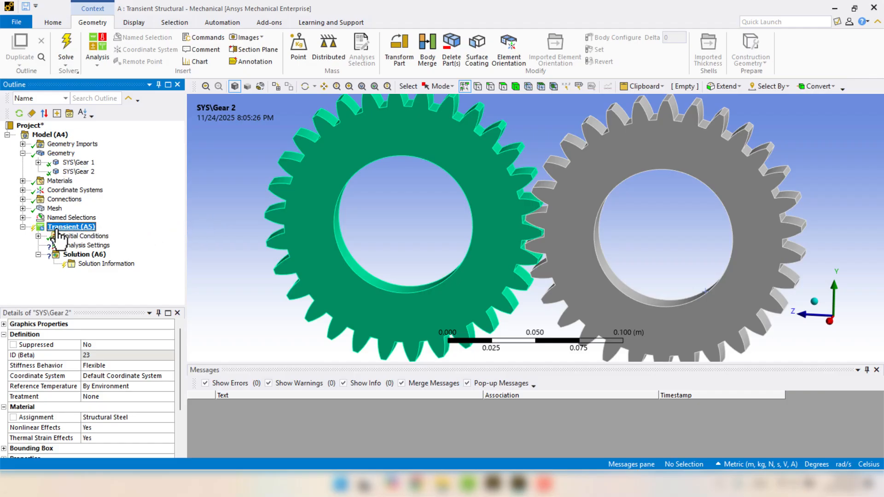
mouse_move(71, 236)
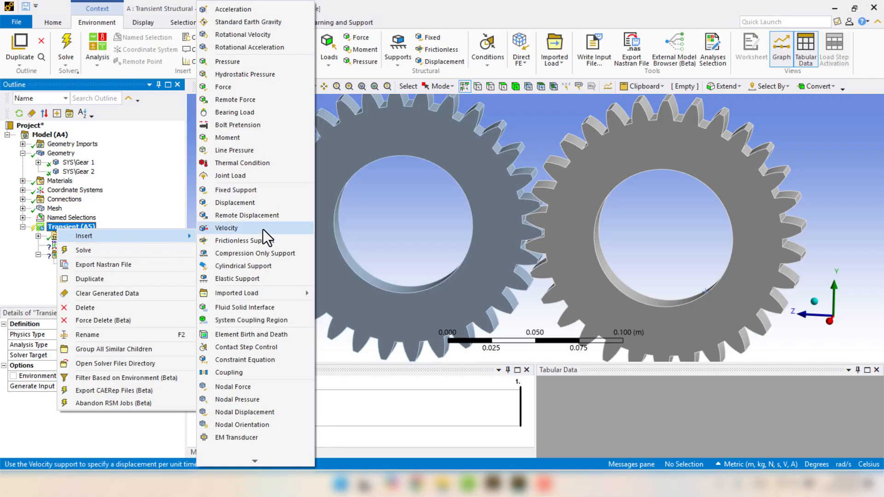
left_click(248, 177)
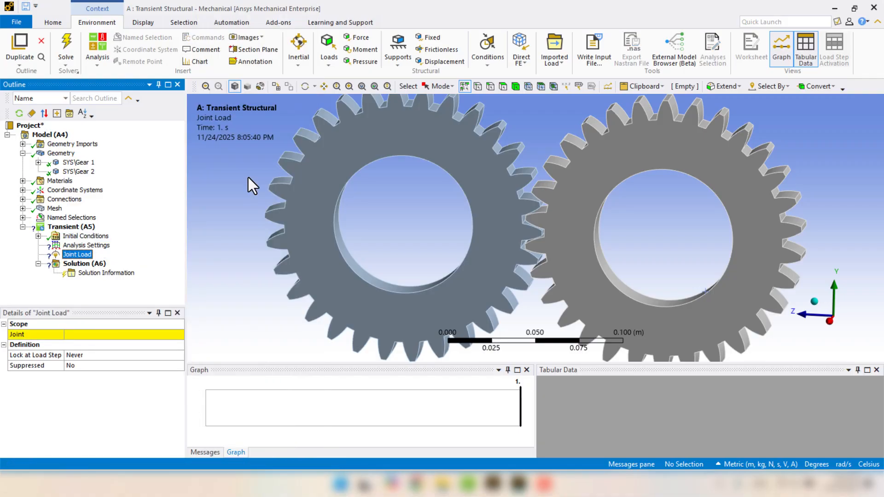
left_click(54, 334)
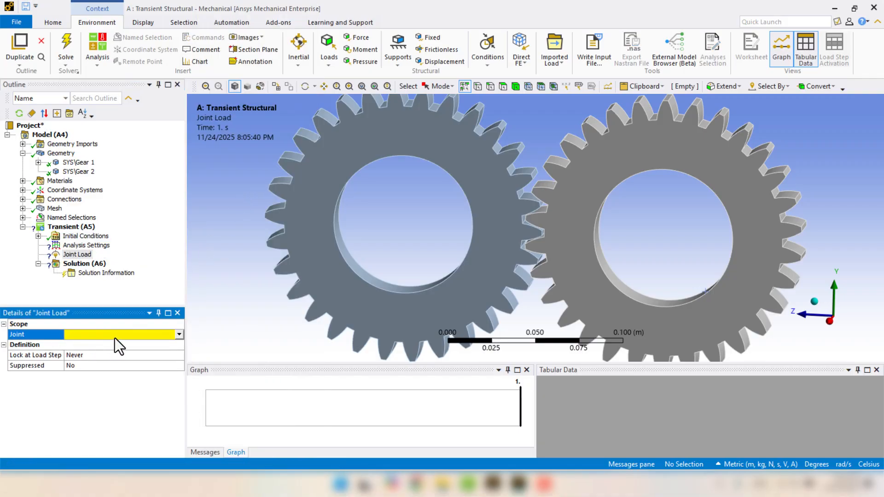
left_click(179, 334)
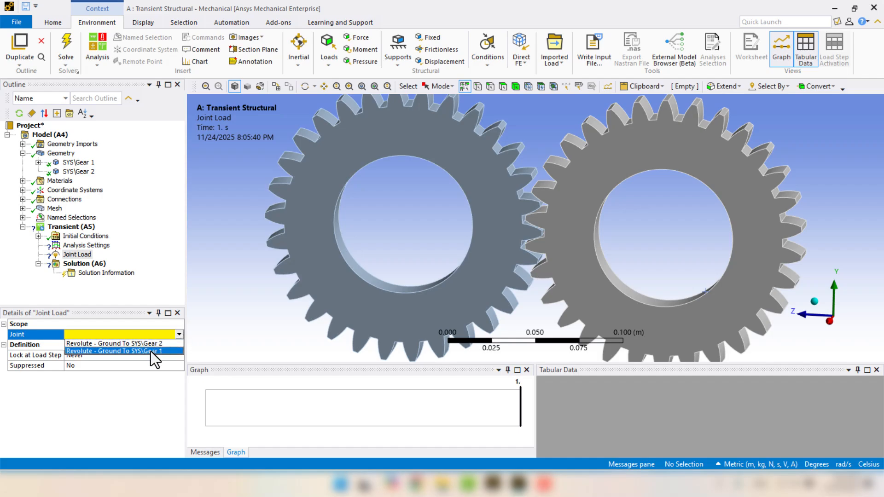
left_click(151, 351)
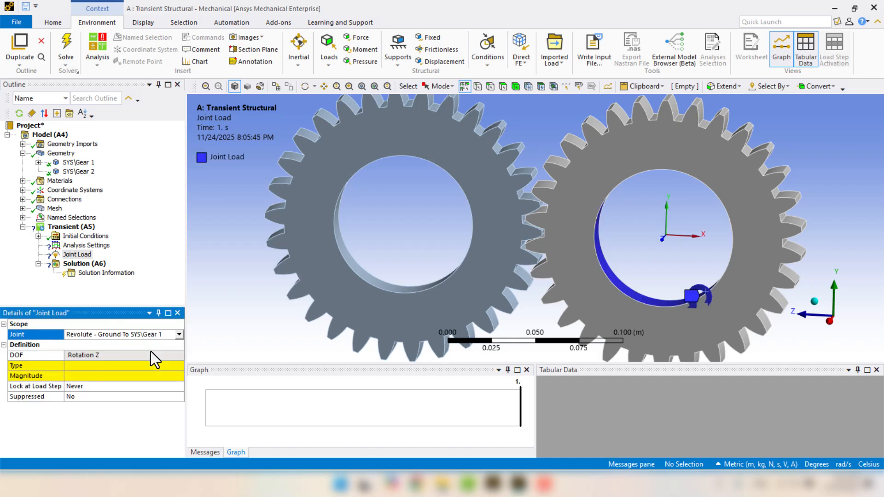
Set the Gear 1 joint load type to Moment with a magnitude of 10 N·m.
left_click(170, 365)
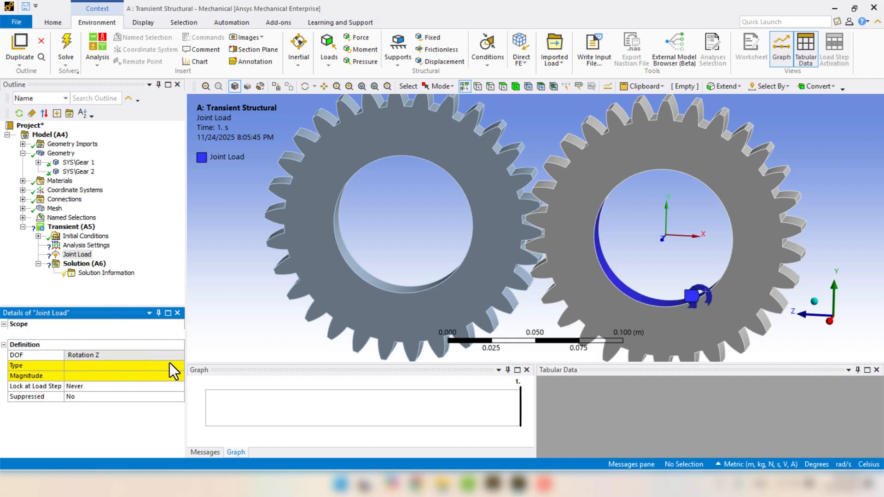
left_click(177, 365)
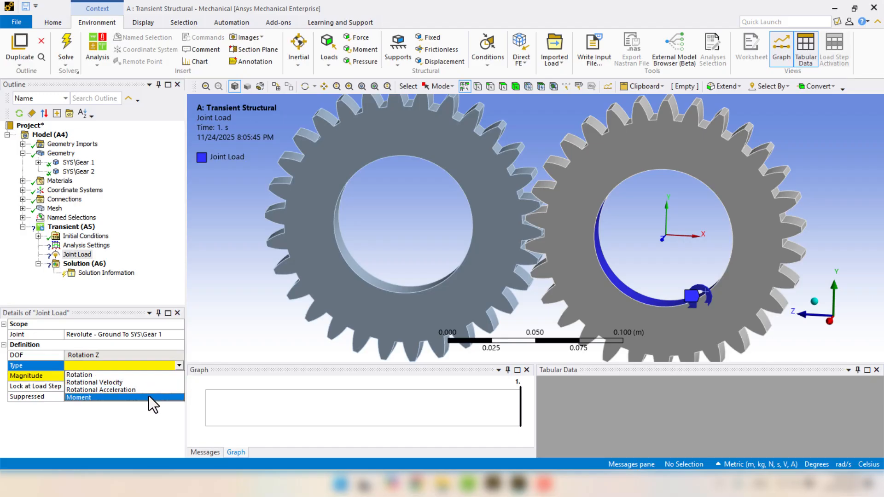
left_click(86, 398)
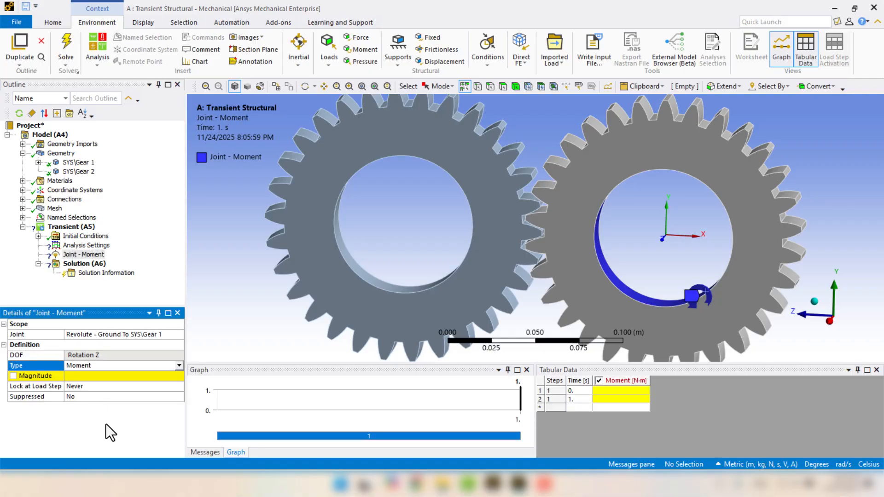
left_click(81, 376)
type("10")
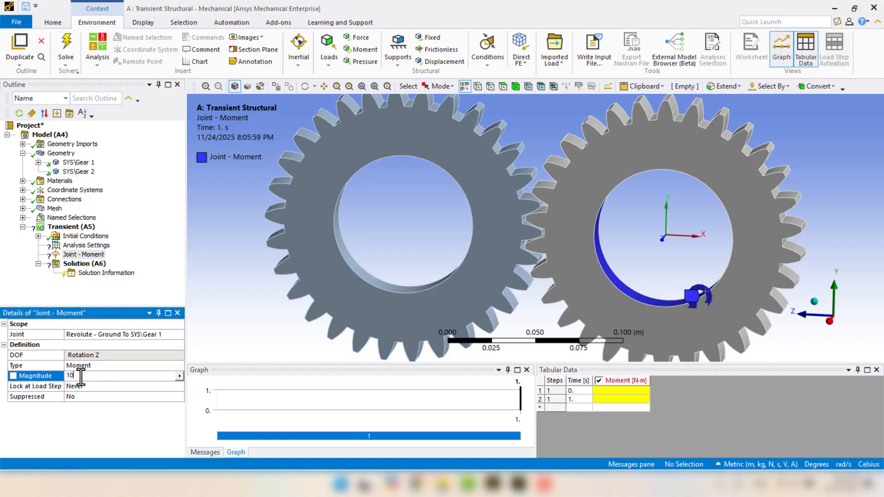
key("Return")
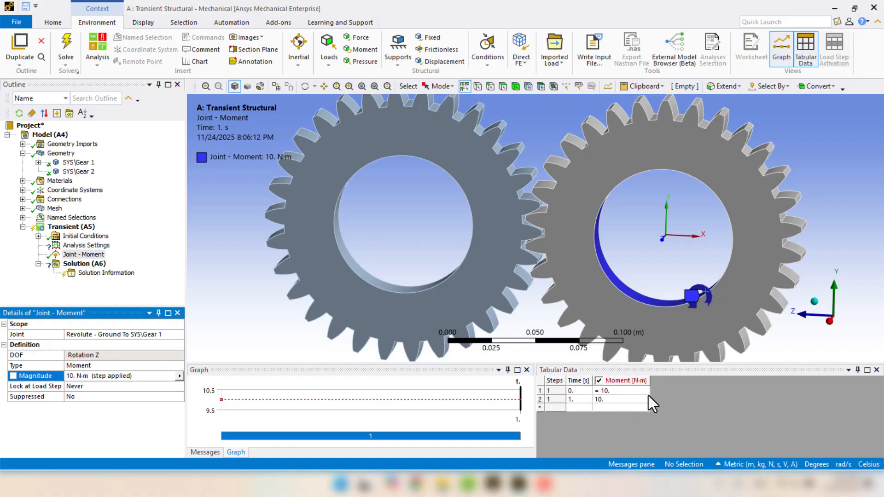
Set the joint moment at time 0 s to 0 N·m so that the load ramps up.
left_click(631, 391)
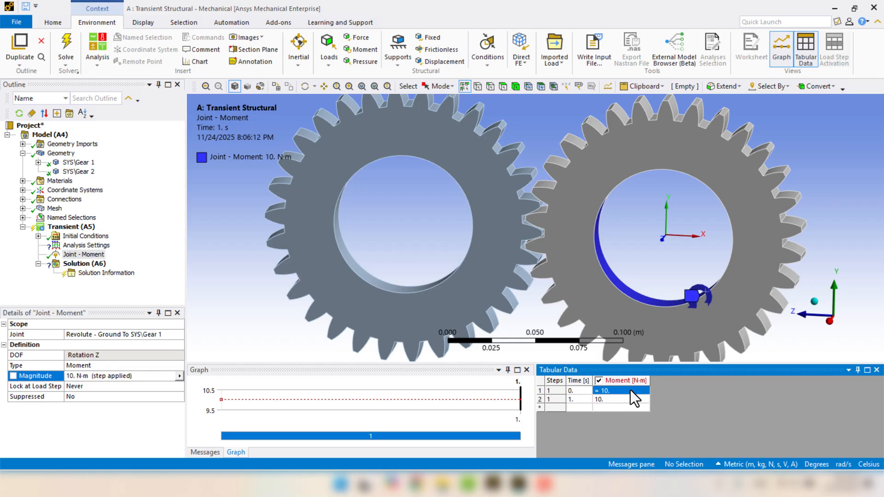
type("0")
key("Tab")
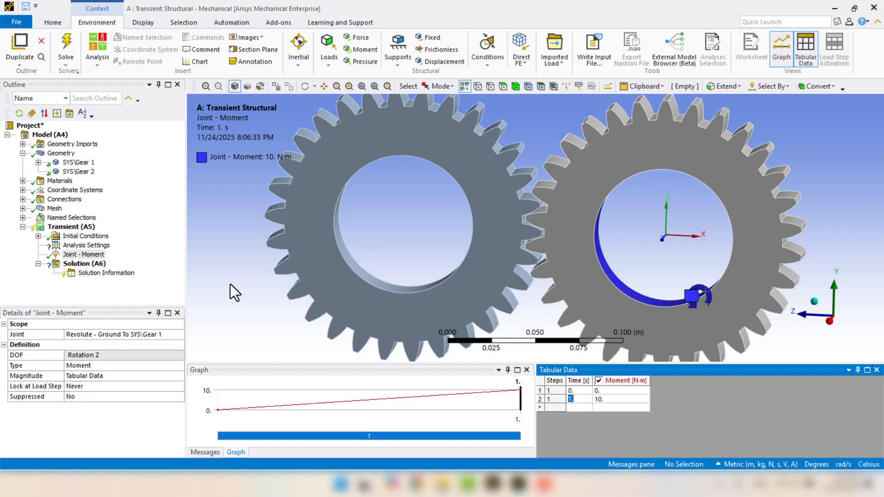
Set the step end time of the transient analysis settings to 0.25 s.
left_click(69, 246)
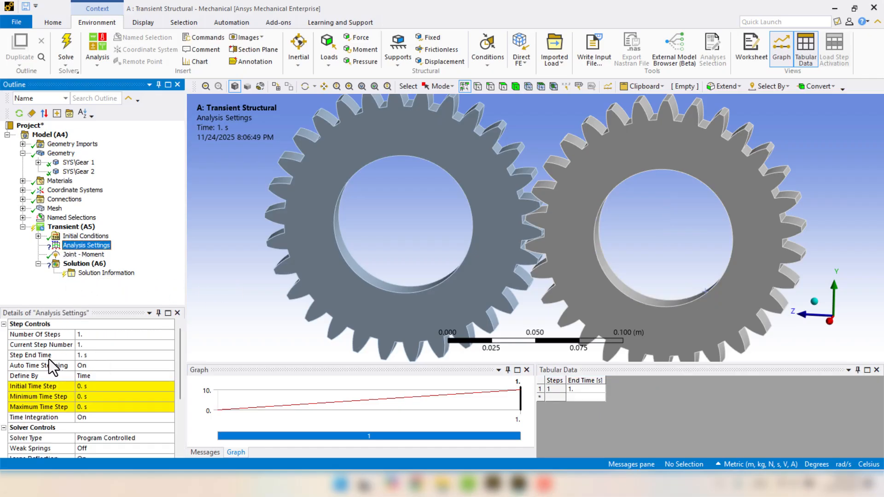
left_click(116, 355)
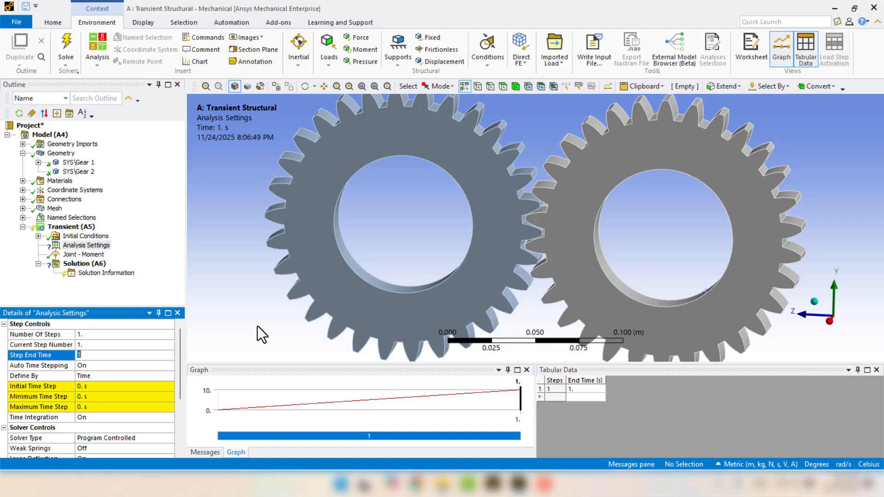
type("0.25")
key("Return")
Set the initial time step to 1e-4 s, the minimum to 1e-6 s and the maximum to 1e-2 s.
left_click(90, 390)
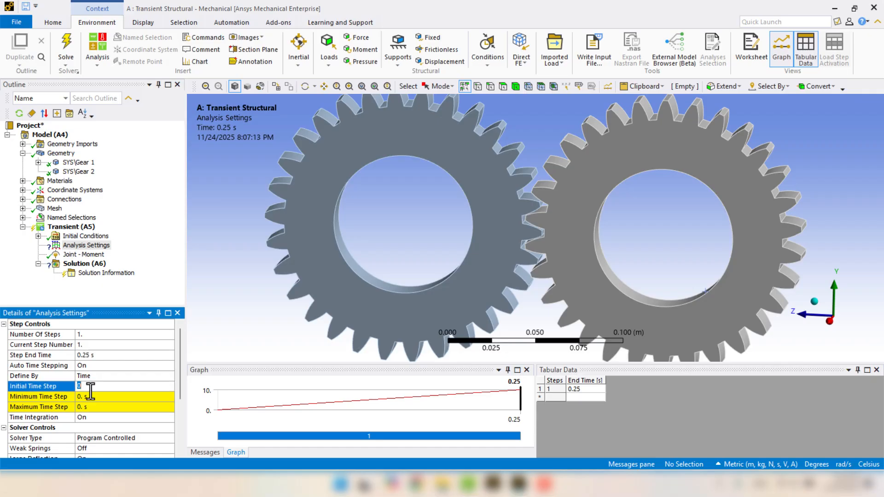
type("1e-4")
key("Return")
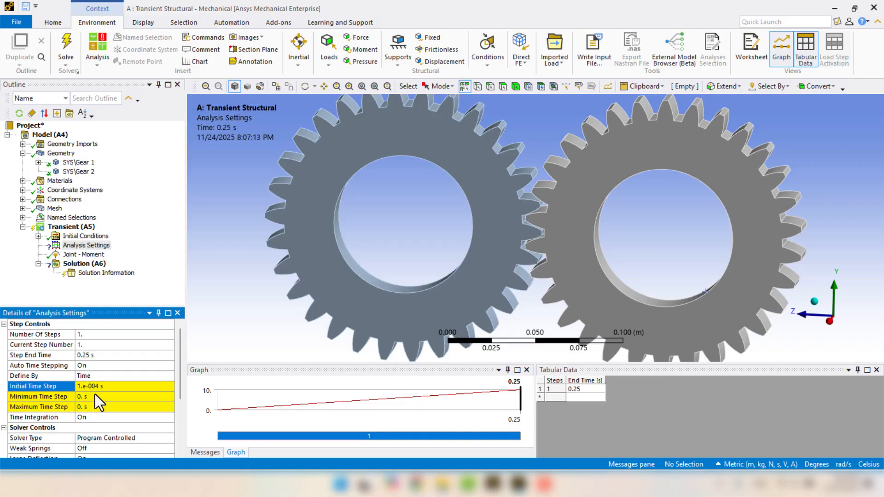
left_click(95, 396)
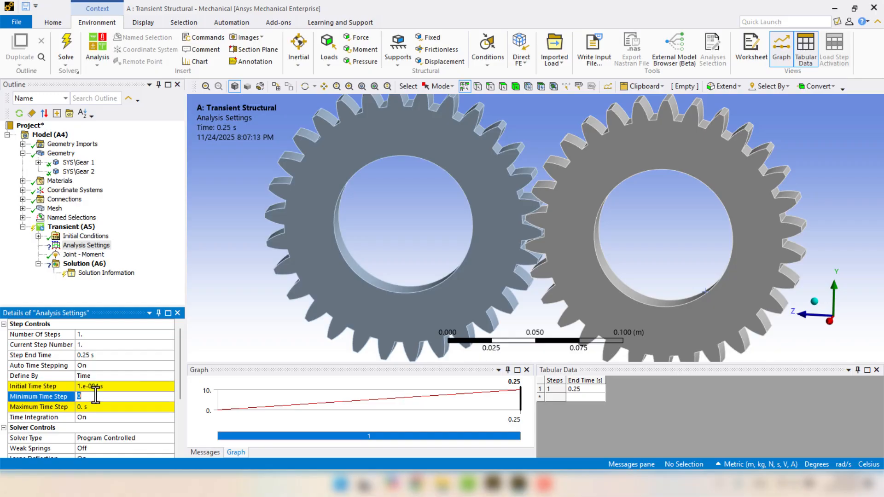
type("1e-6")
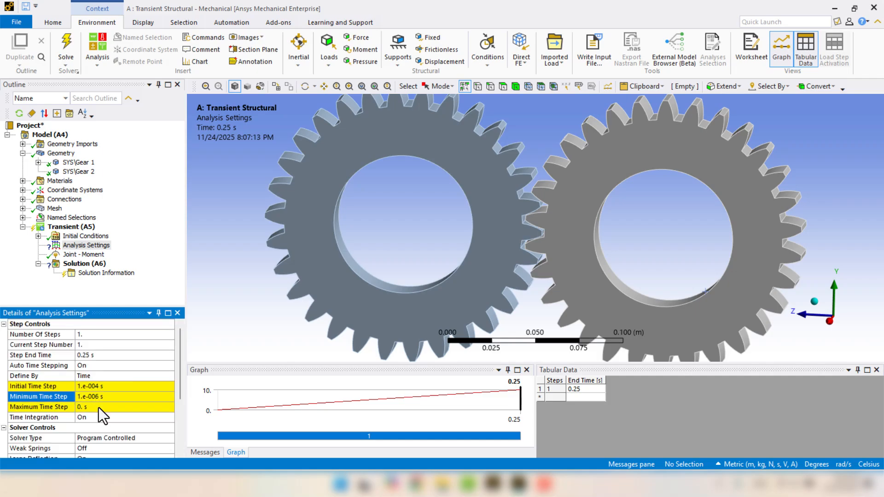
left_click(98, 407)
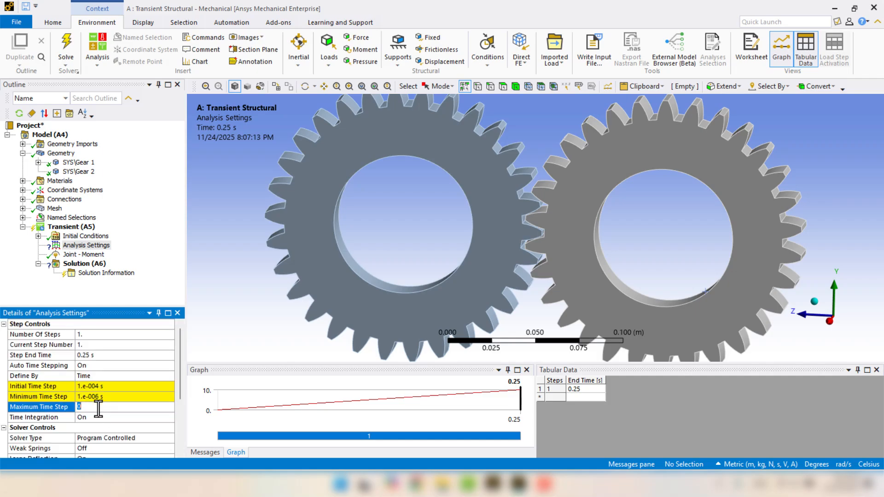
type("1e-2")
key("Return")
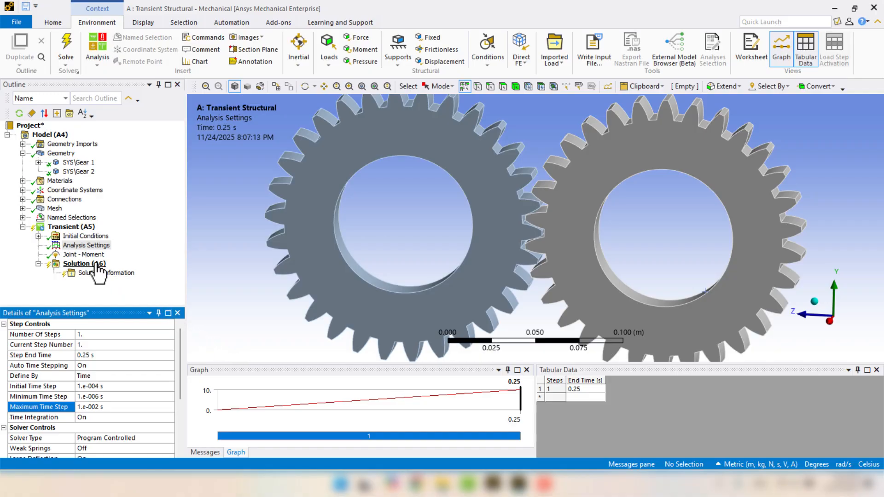
Review the joint moment, both gear bodies, the frictionless contact, the two revolute joints and the mesh.
left_click(83, 255)
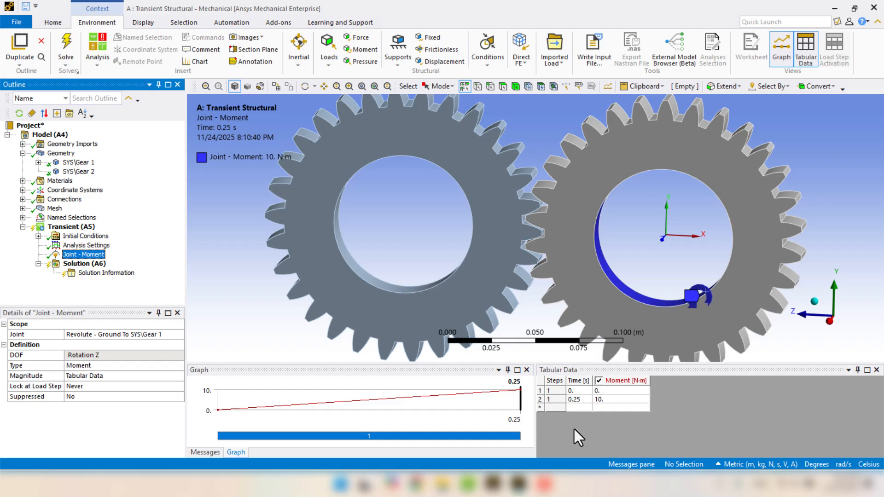
left_click(78, 163)
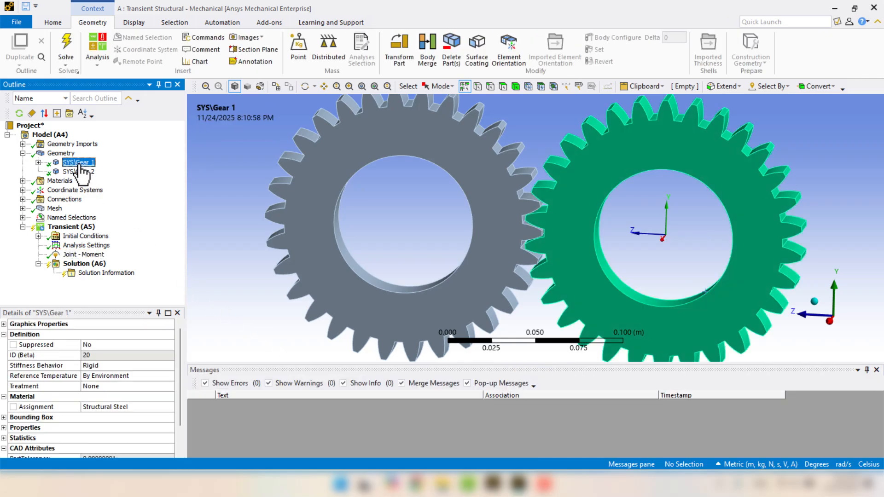
left_click(81, 171)
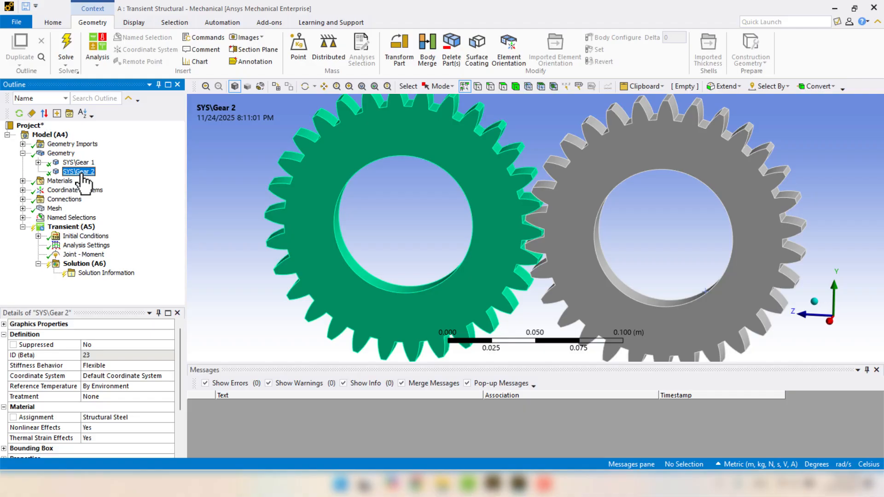
left_click(22, 199)
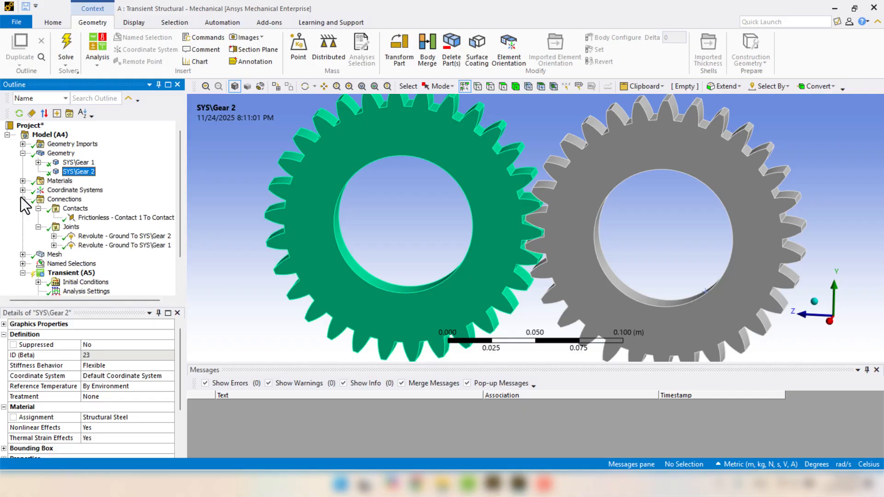
left_click(83, 218)
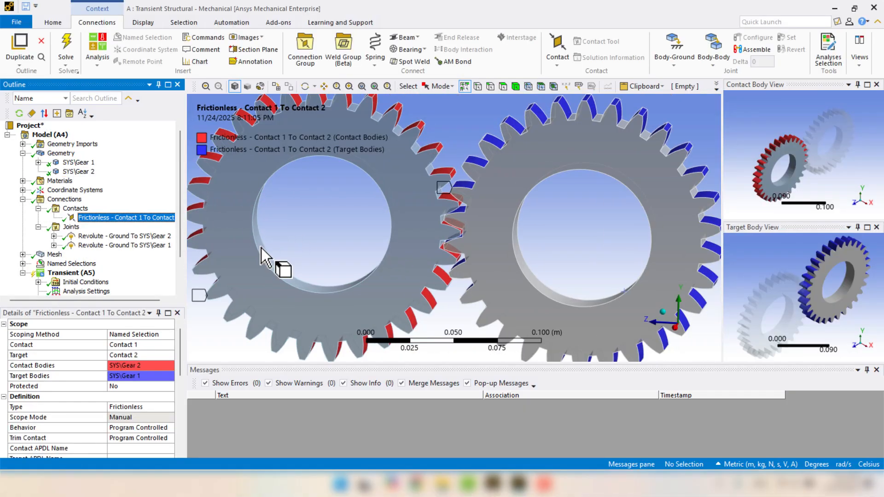
left_click(124, 237)
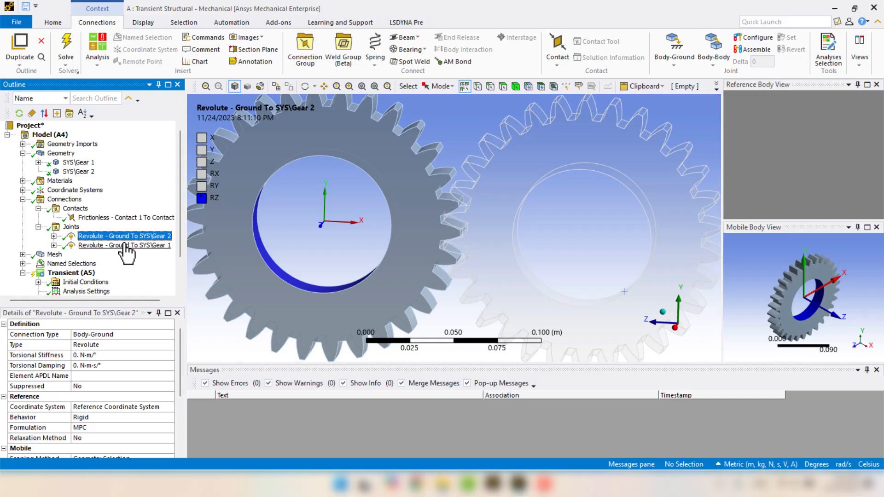
left_click(126, 245)
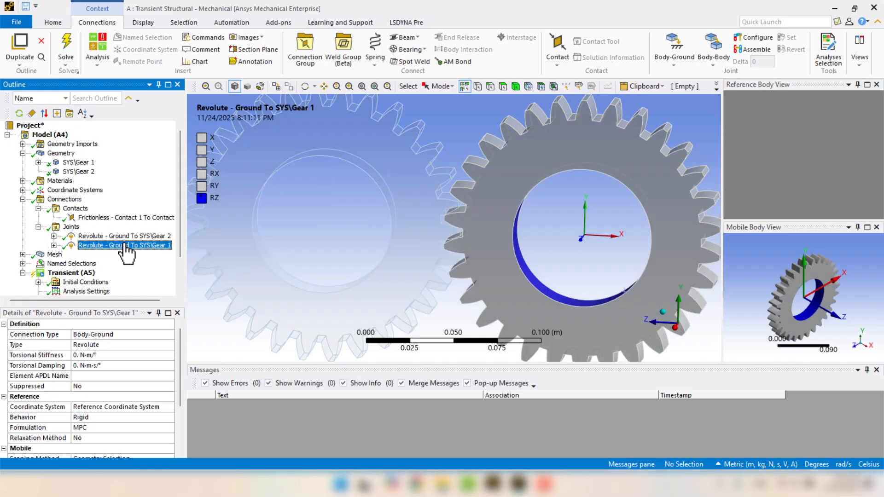
left_click(55, 254)
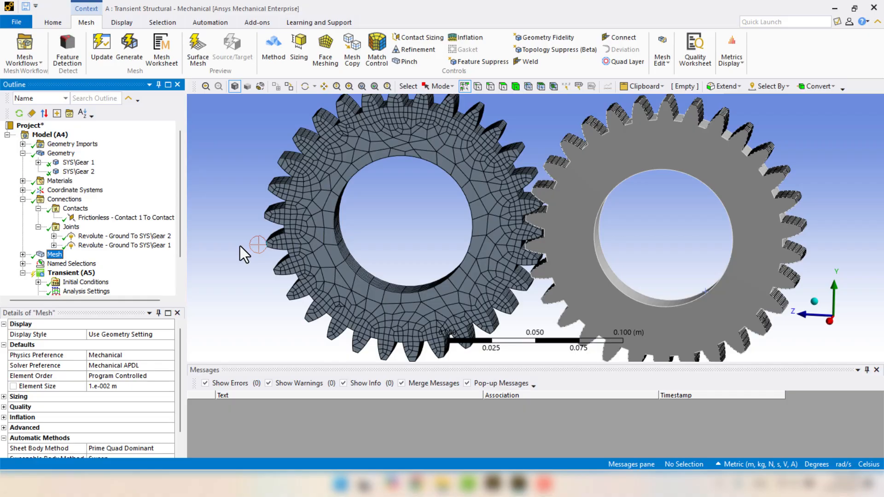
scroll(43, 276, "down", 2)
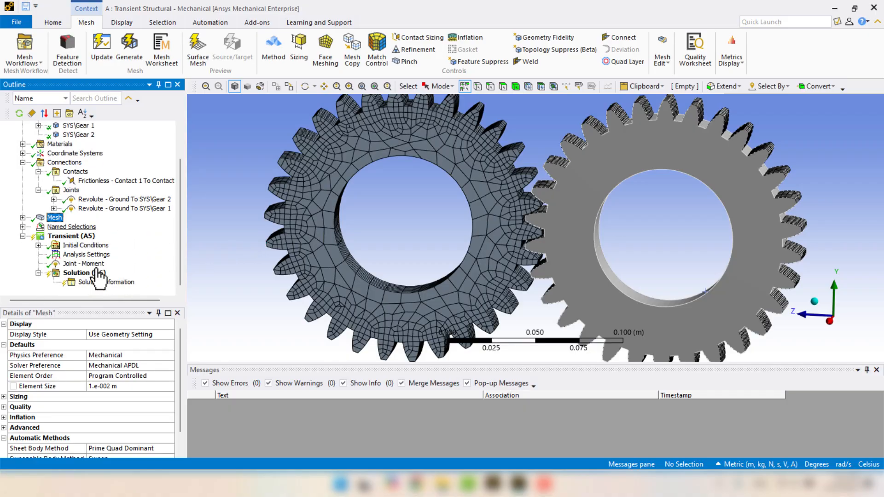
Check the analysis settings and solve the transient structural analysis.
left_click(67, 255)
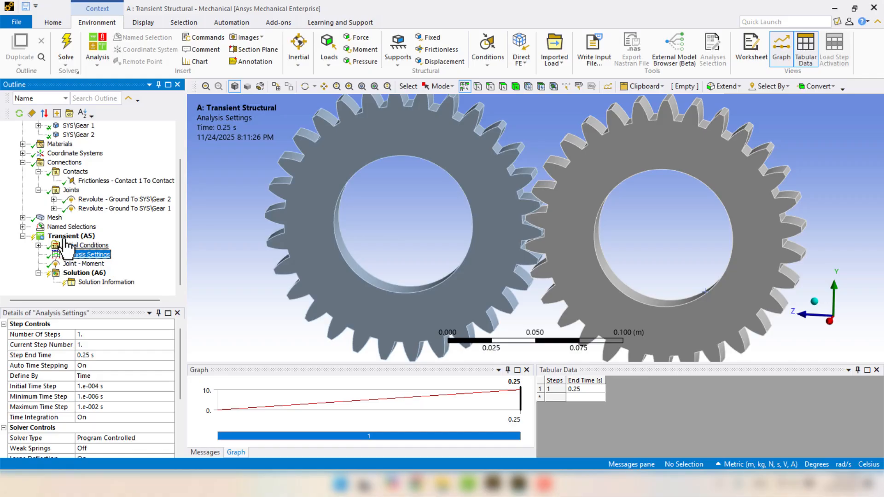
left_click(64, 40)
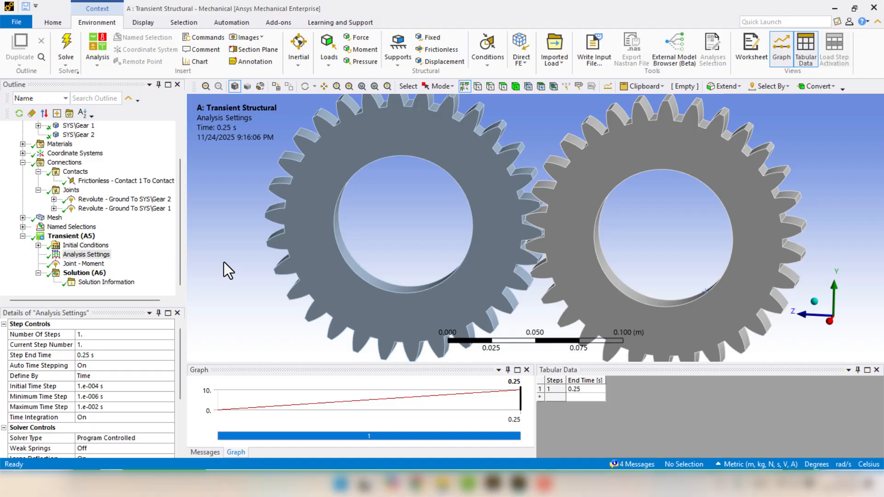
Insert a Total Deformation result for all bodies under the solution.
right_click(77, 275)
mouse_move(98, 281)
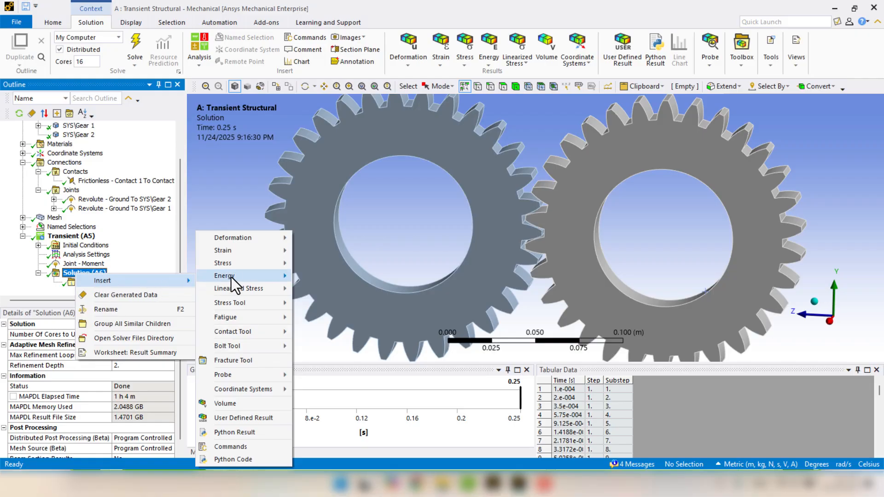
mouse_move(252, 239)
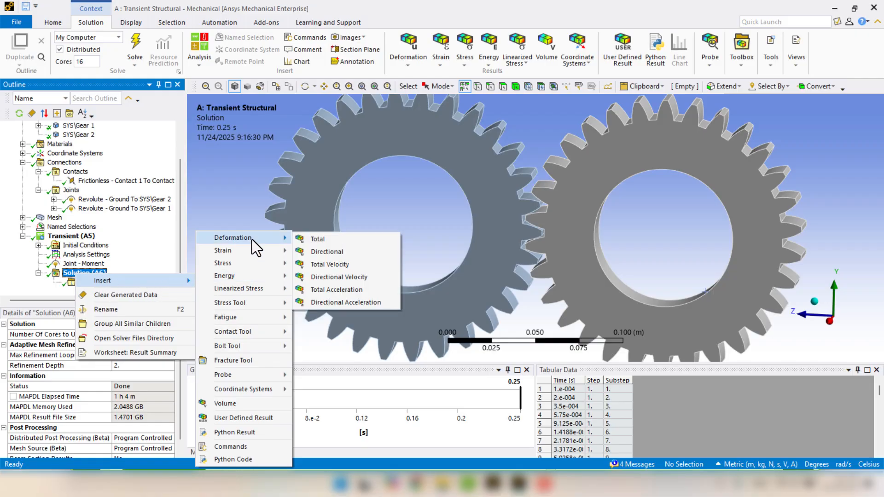
left_click(300, 239)
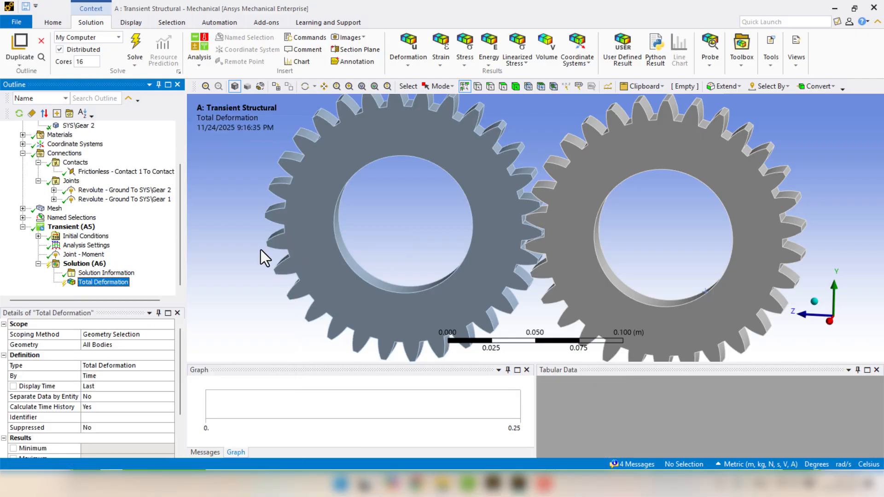
Add an Equivalent (von-Mises) stress result to the solution and evaluate all results.
right_click(90, 266)
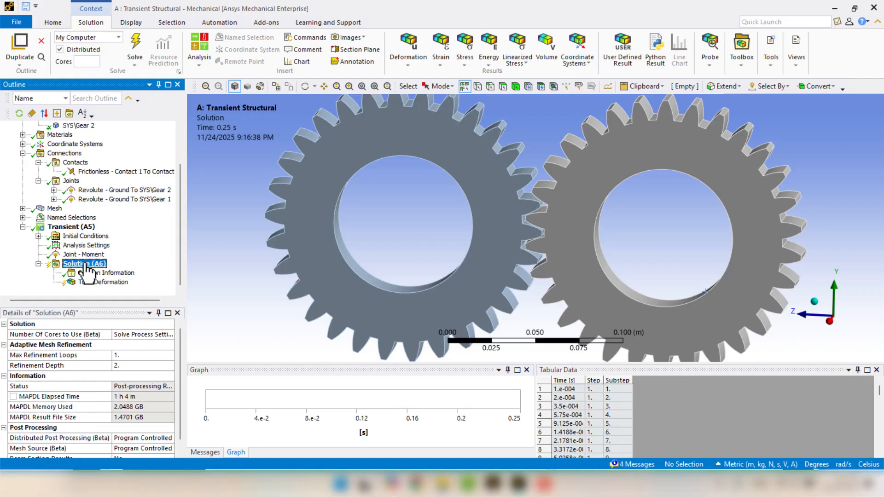
mouse_move(100, 268)
mouse_move(232, 265)
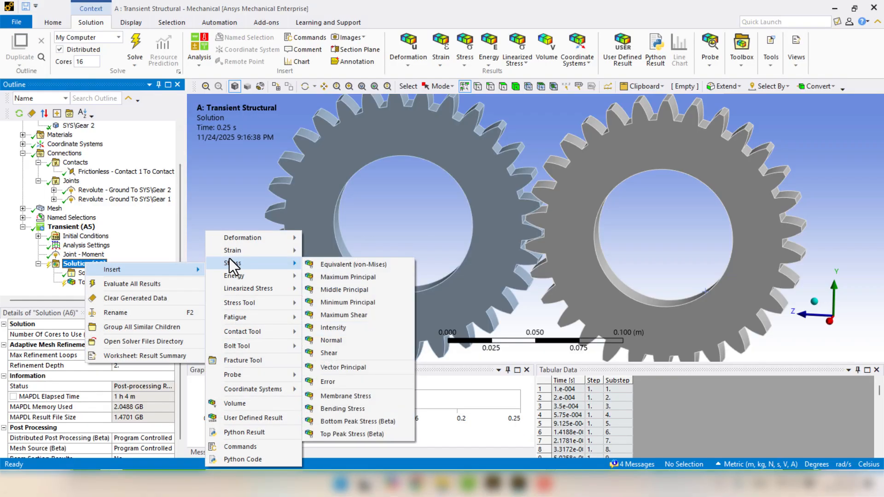
left_click(325, 261)
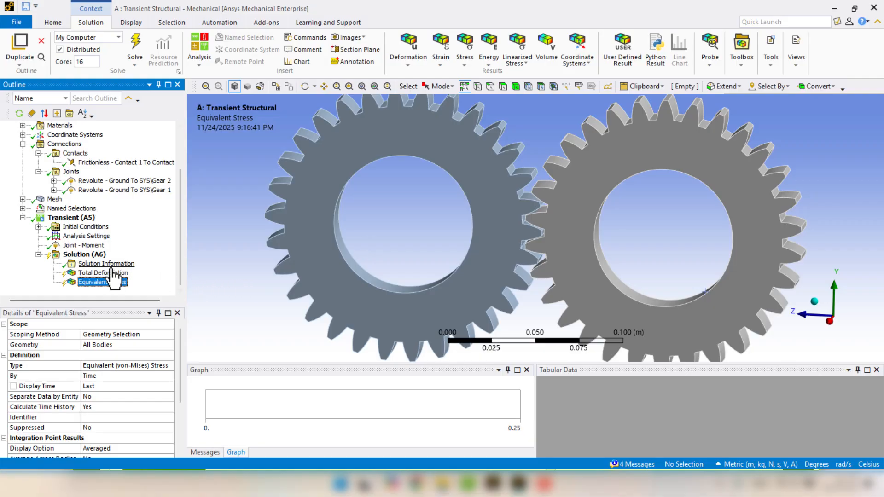
right_click(73, 257)
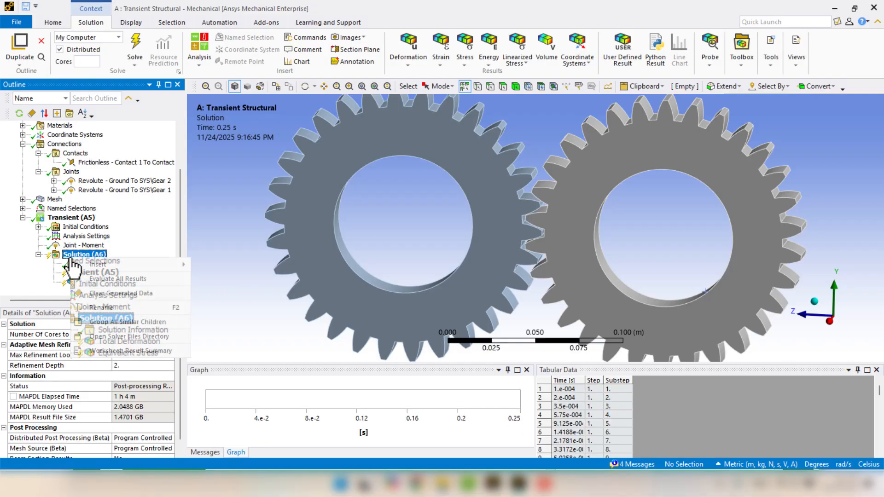
left_click(128, 281)
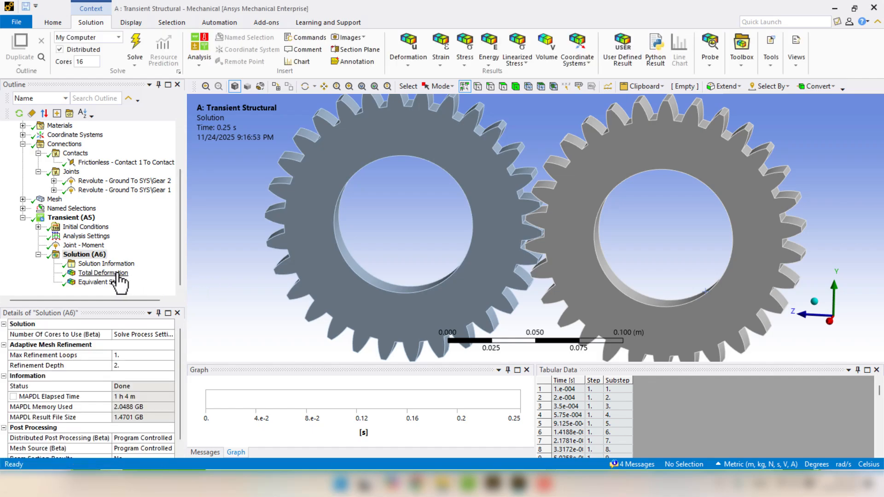
Play the animations of the total deformation and equivalent stress results to examine how the gears rotate and load each other.
left_click(103, 273)
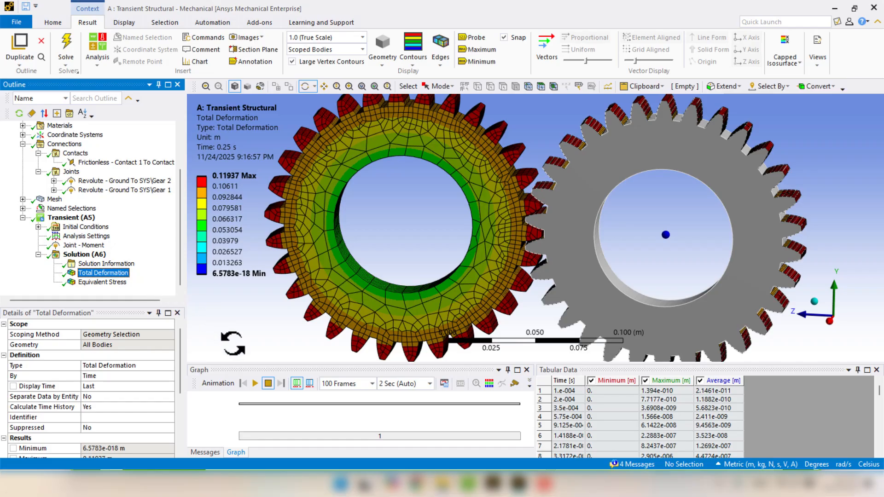
left_click(254, 383)
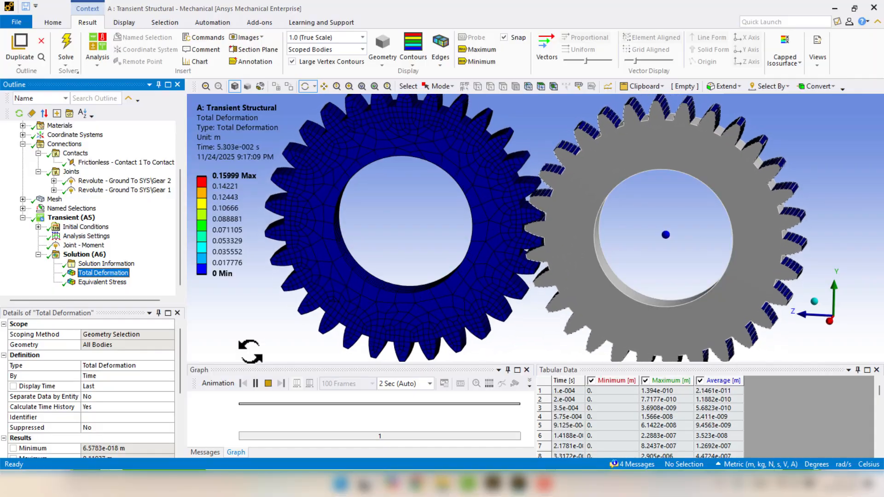
left_click(102, 282)
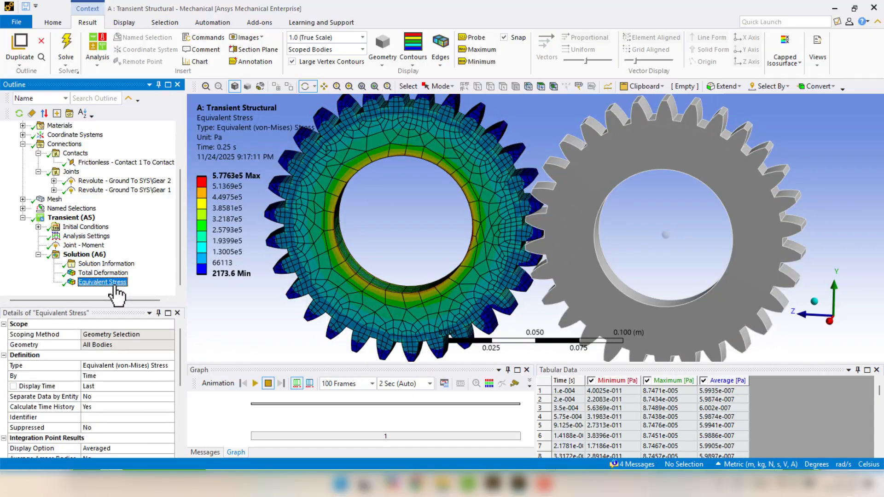
left_click(255, 383)
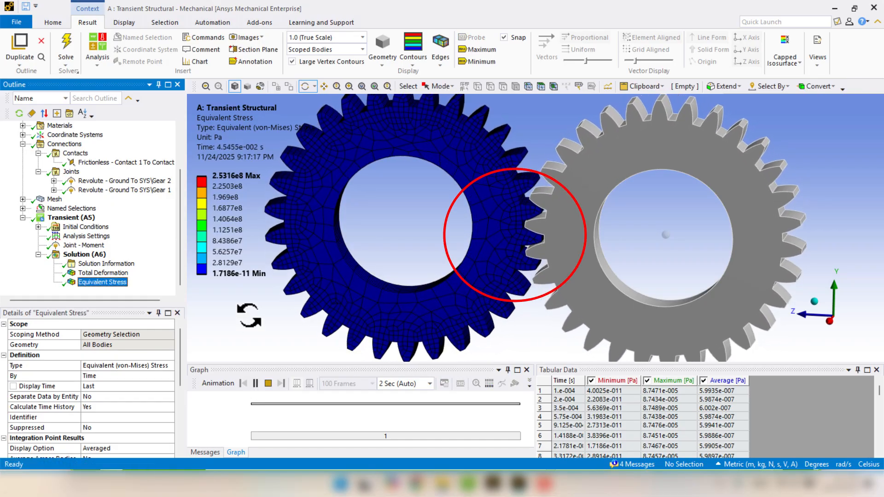
left_click(268, 383)
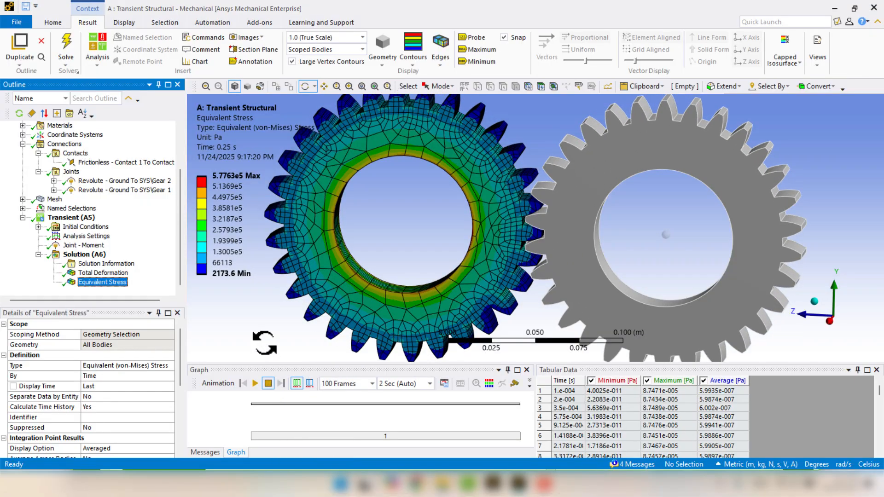
Insert a Total Velocity result under the solution and retrieve it.
right_click(84, 255)
mouse_move(89, 261)
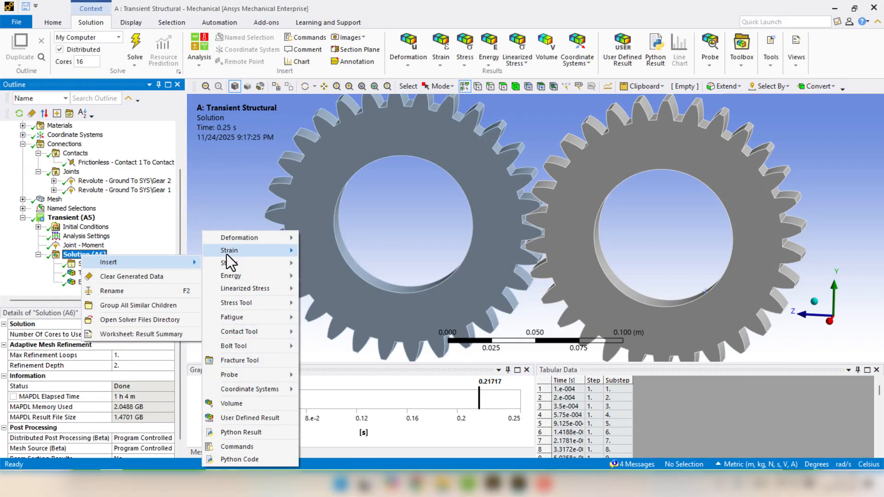
mouse_move(245, 241)
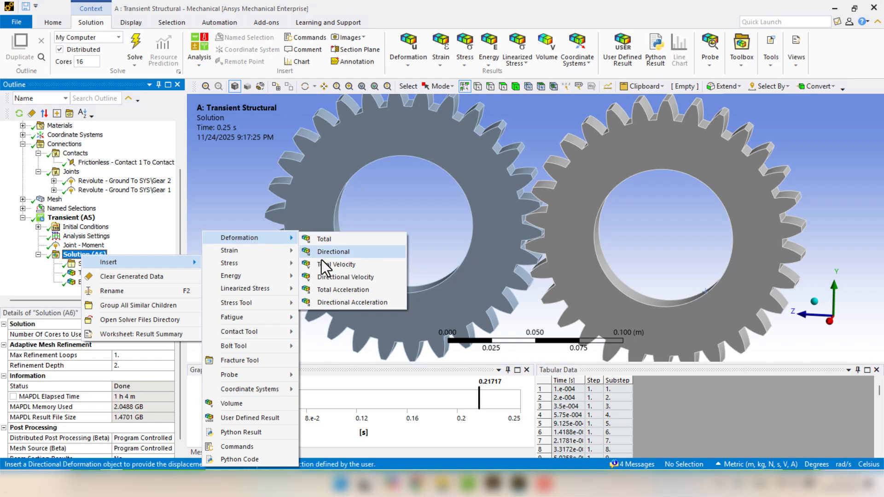
left_click(362, 268)
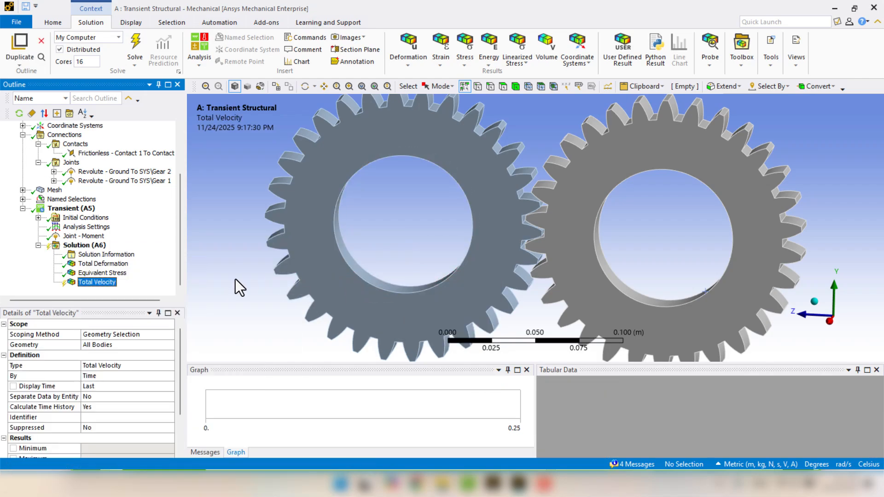
right_click(109, 284)
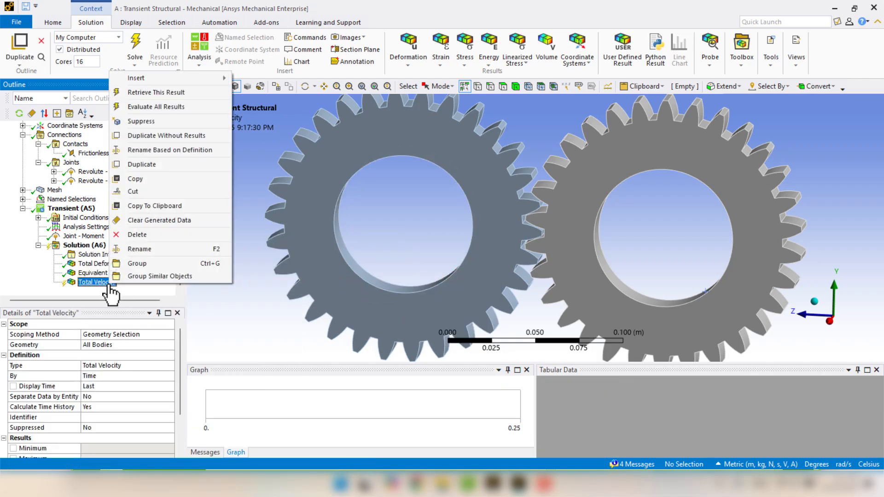
left_click(167, 96)
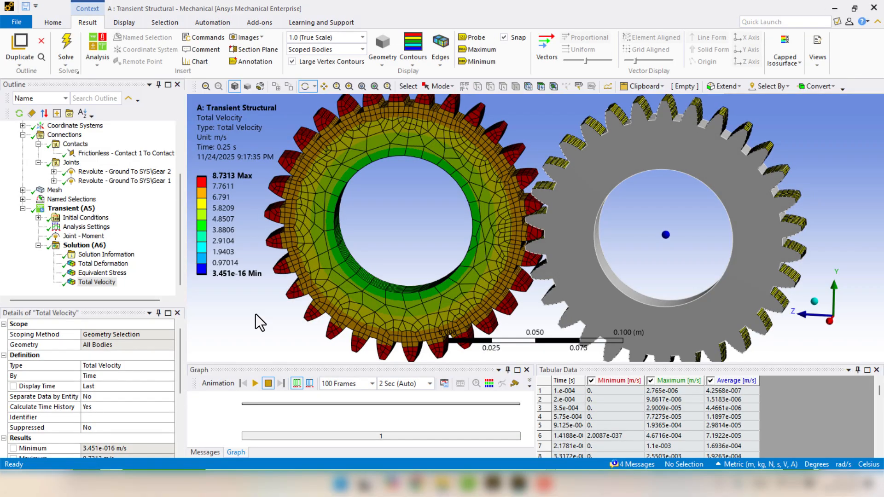
Animate the total velocity in a view straight along the X axis and hide the mesh edges on the contours.
left_click(830, 324)
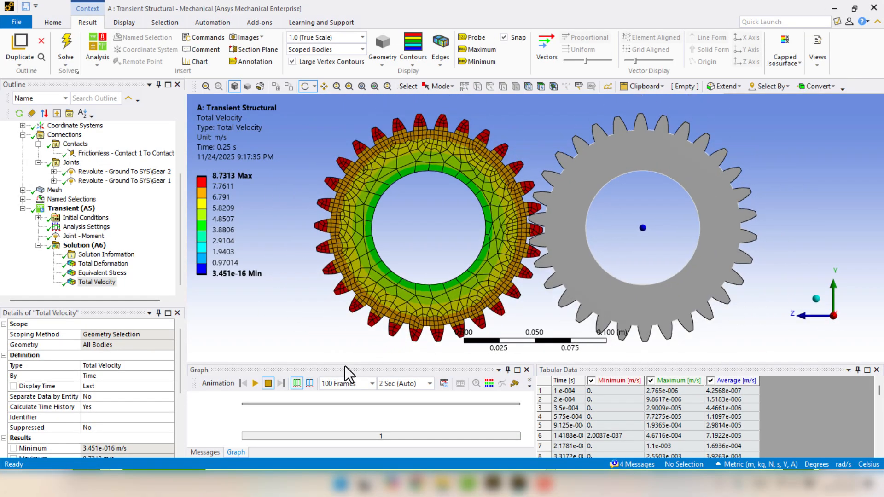
left_click(256, 384)
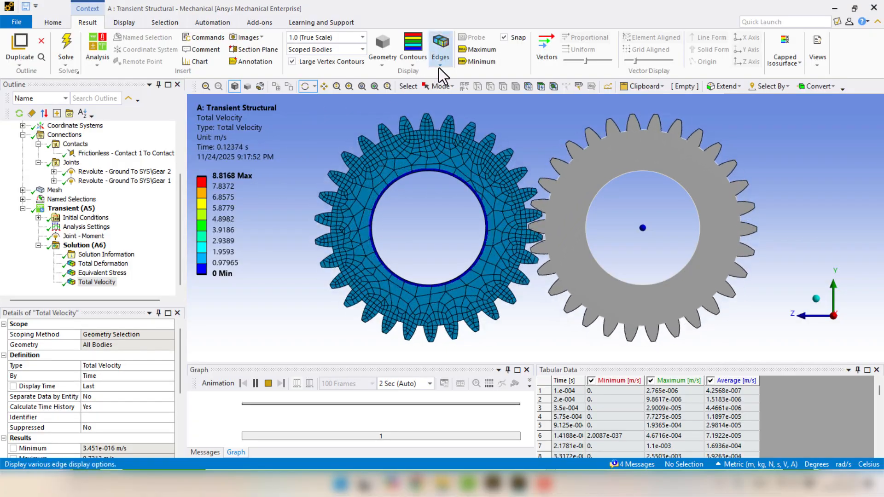
left_click(439, 67)
left_click(448, 75)
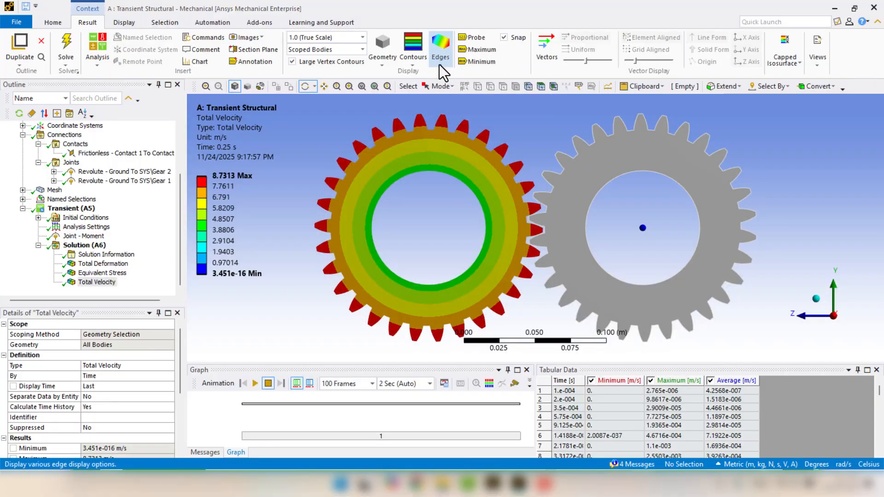
Replay the total velocity and equivalent stress animations without mesh edges, examining both gears at an angle.
left_click(255, 383)
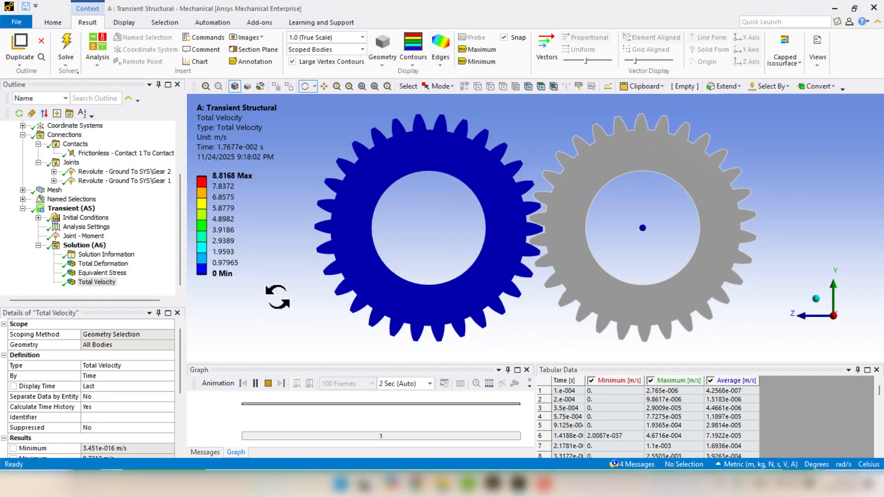
left_click(268, 383)
left_click_drag(276, 331, 292, 295)
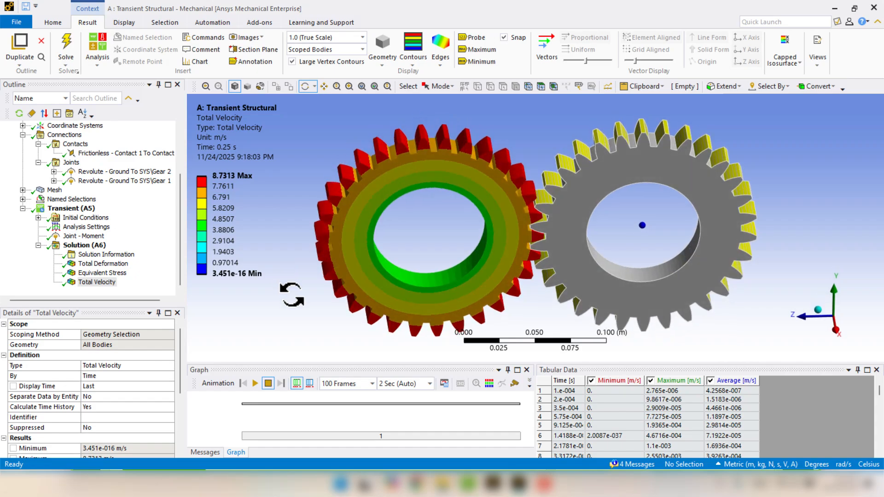
left_click(108, 273)
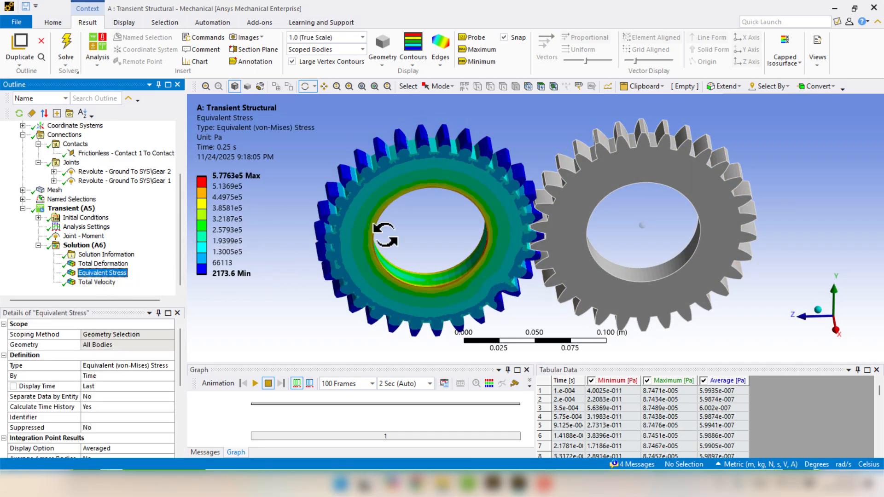
left_click_drag(434, 235, 326, 336)
left_click(255, 383)
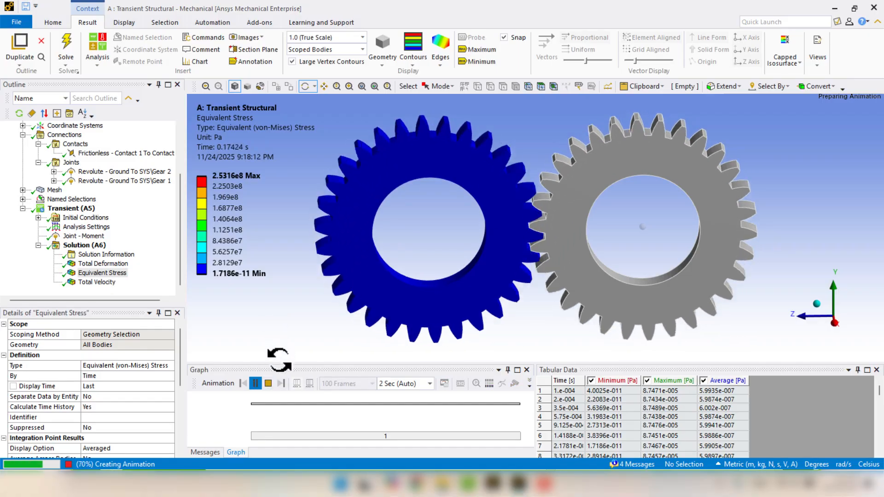
left_click(265, 387)
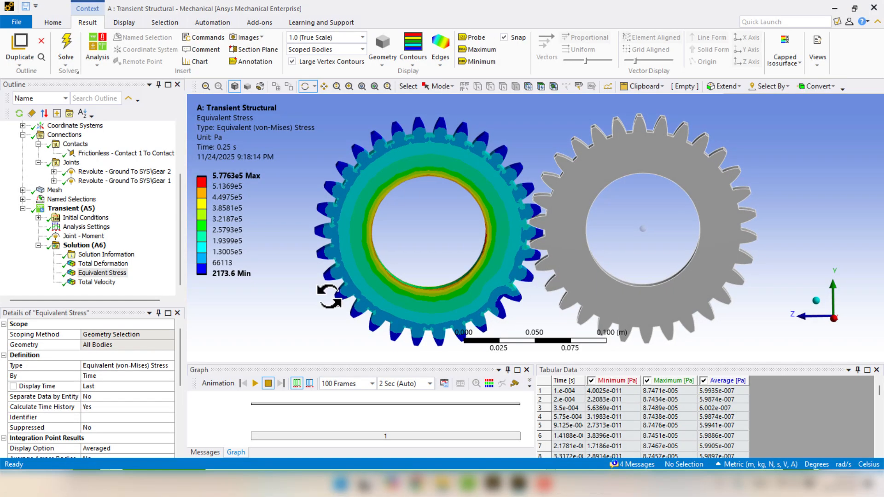
Create a joint probe in the solution from the Gear 2 revolute joint and evaluate its total force.
left_click(130, 181)
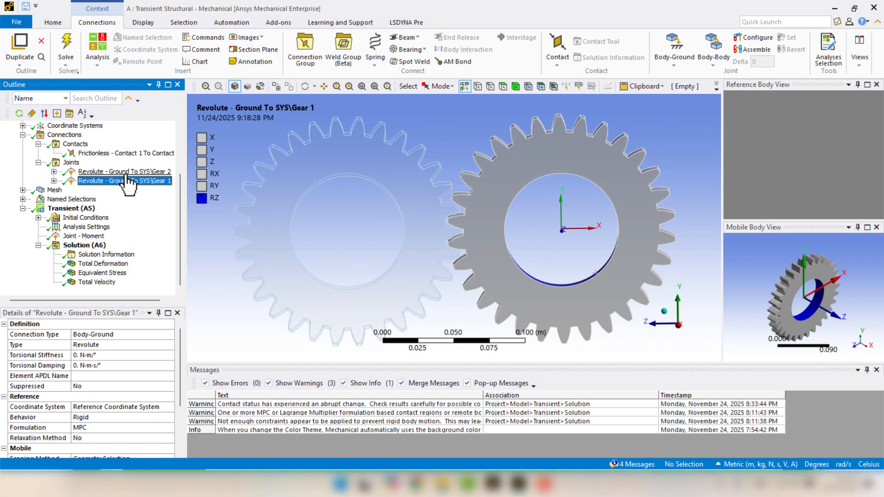
left_click(90, 172)
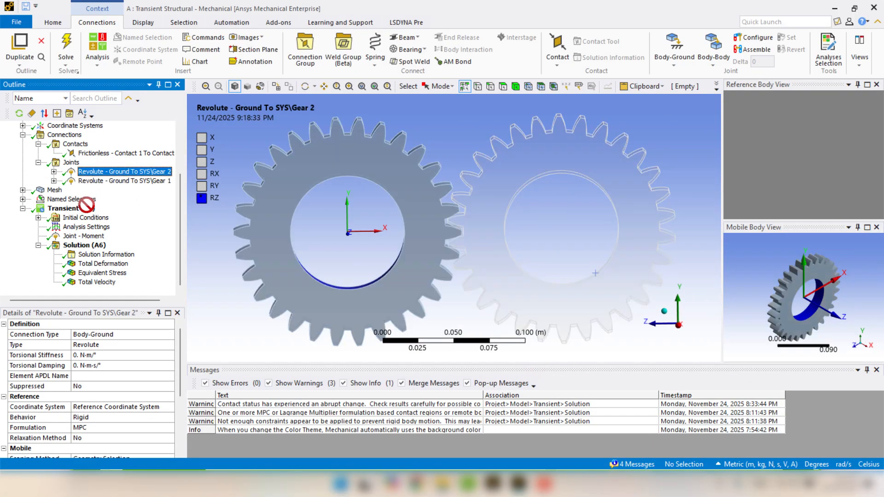
left_click(86, 246)
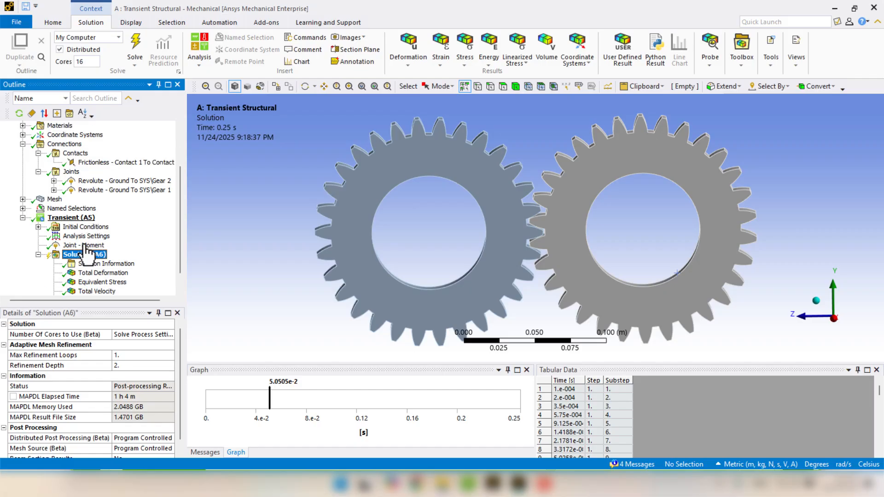
right_click(85, 282)
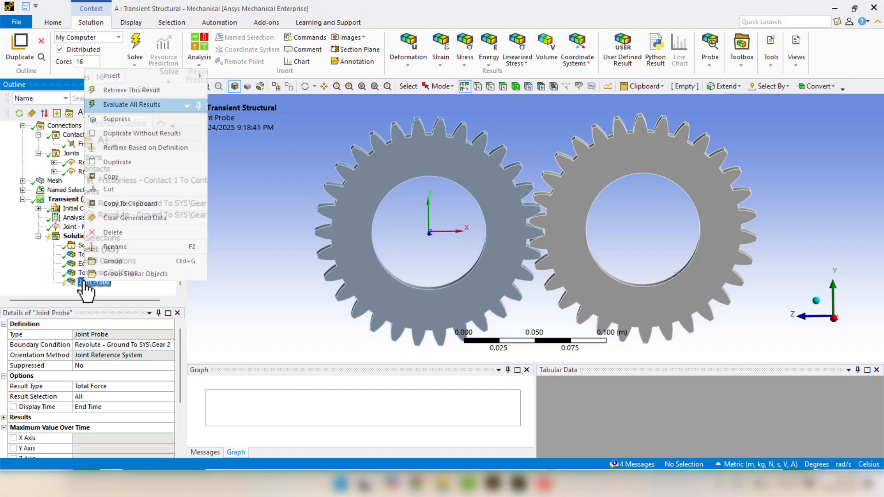
left_click(145, 107)
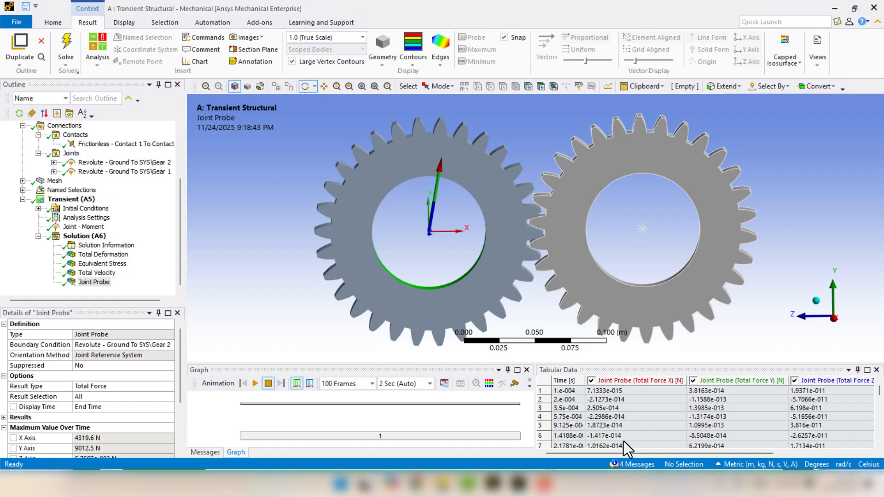
Examine the joint probe's total force values over the time steps in the tabular data.
left_click_drag(620, 452, 733, 440)
scroll(818, 399, "down", 5)
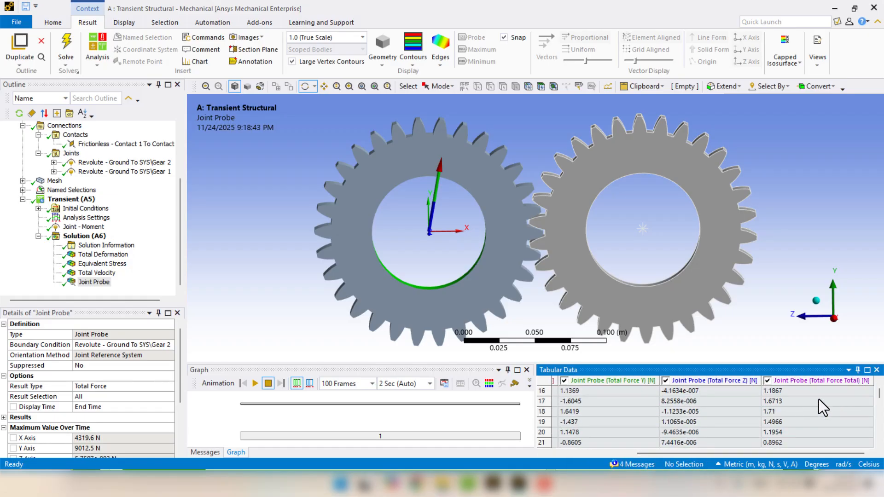
left_click(778, 425)
scroll(783, 426, "down", 7)
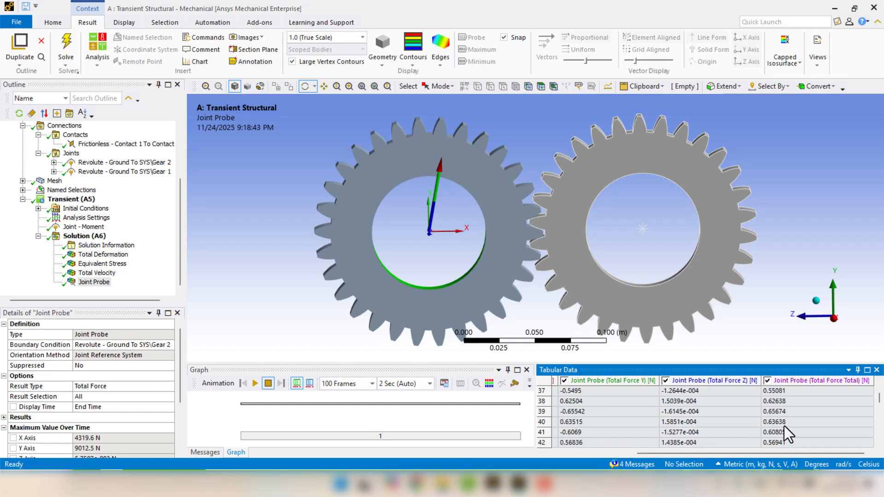
scroll(783, 426, "down", 4)
left_click(788, 413)
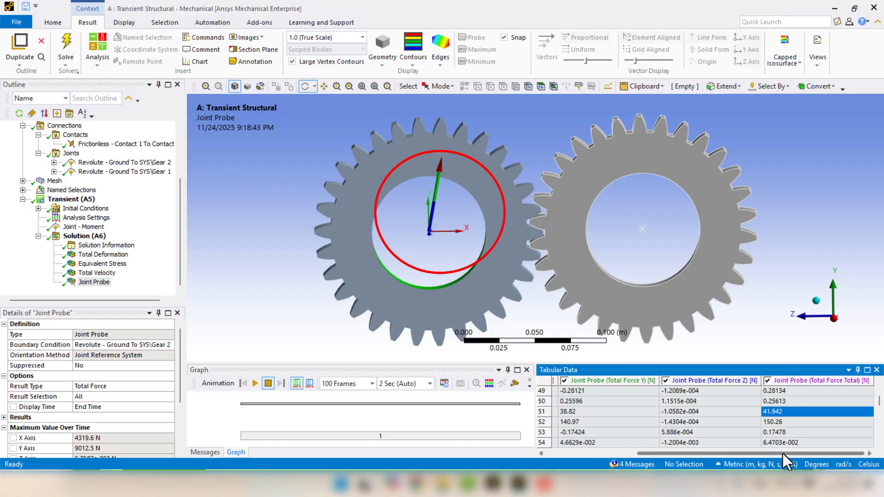
mouse_move(781, 452)
left_mouse_down()
mouse_move(644, 443)
mouse_move(640, 455)
mouse_move(732, 454)
left_mouse_up()
scroll(759, 432, "down", 11)
scroll(760, 438, "down", 18)
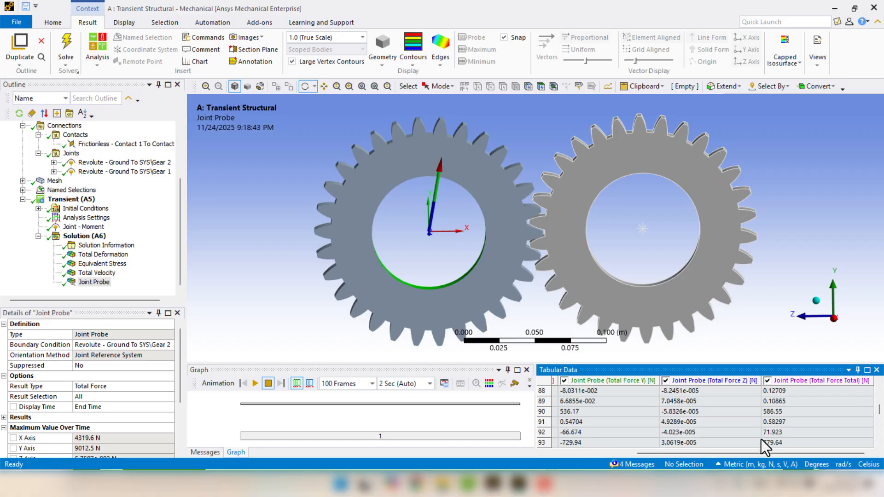